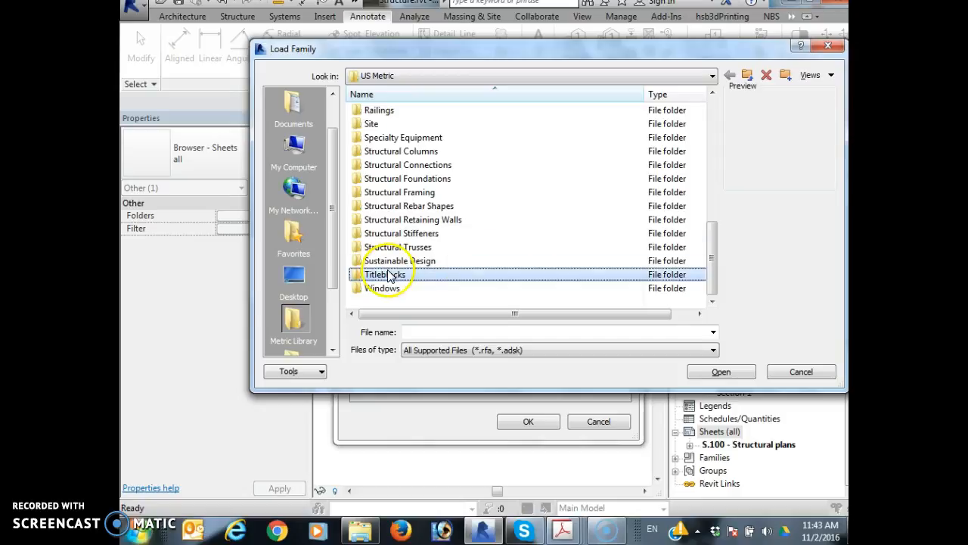
Leave the family loading and create a new sheet with the A1 metric titleblock.
click(795, 371)
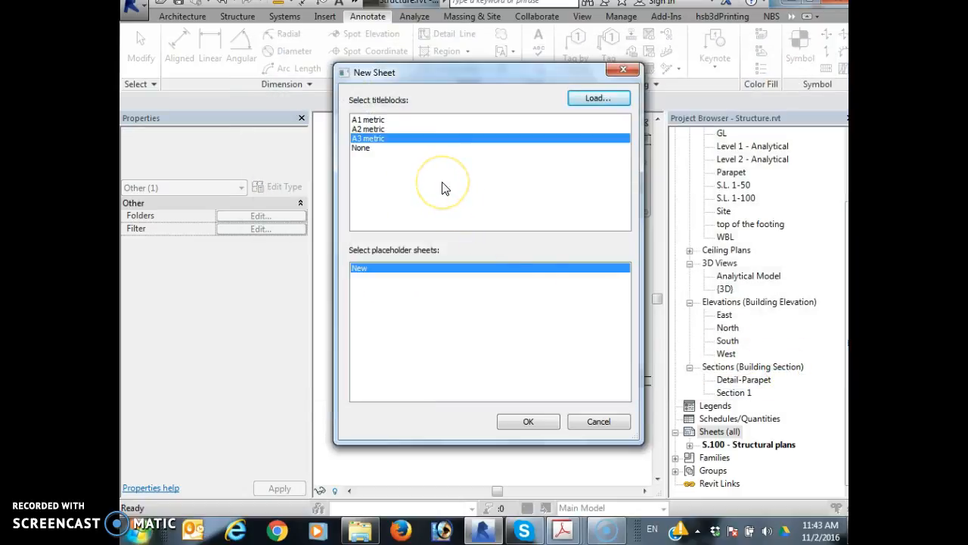
click(389, 120)
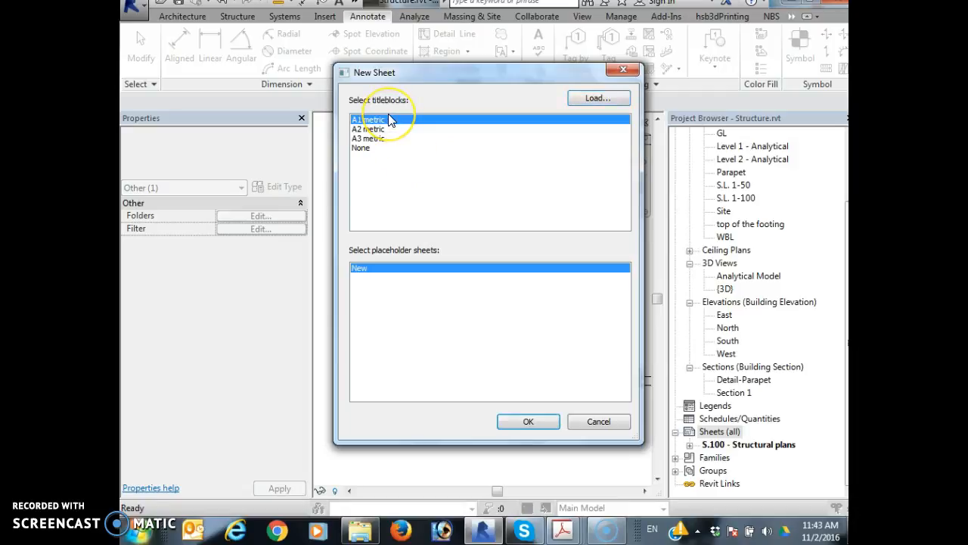
click(378, 118)
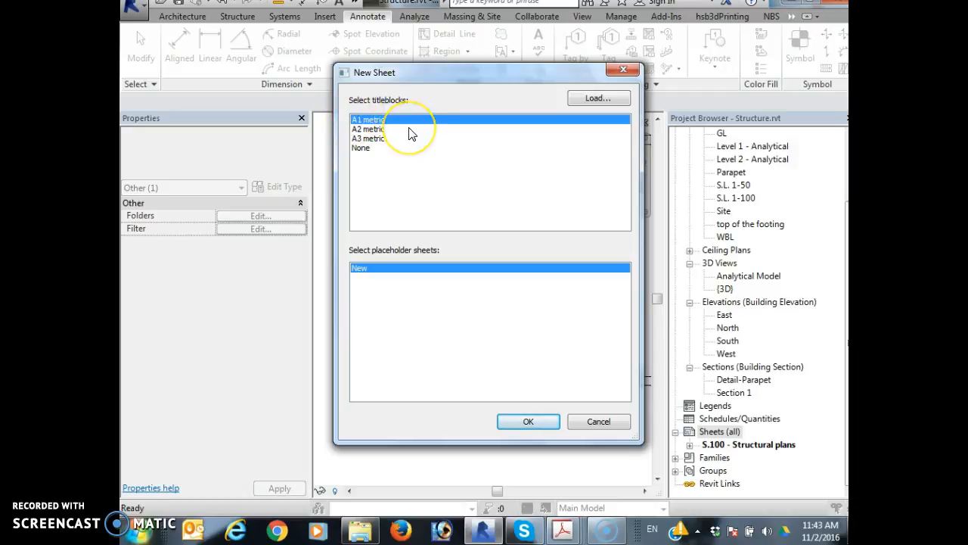
click(529, 426)
Renumber the new unnamed sheet as S.110 and name it "Section with details".
right_click(736, 452)
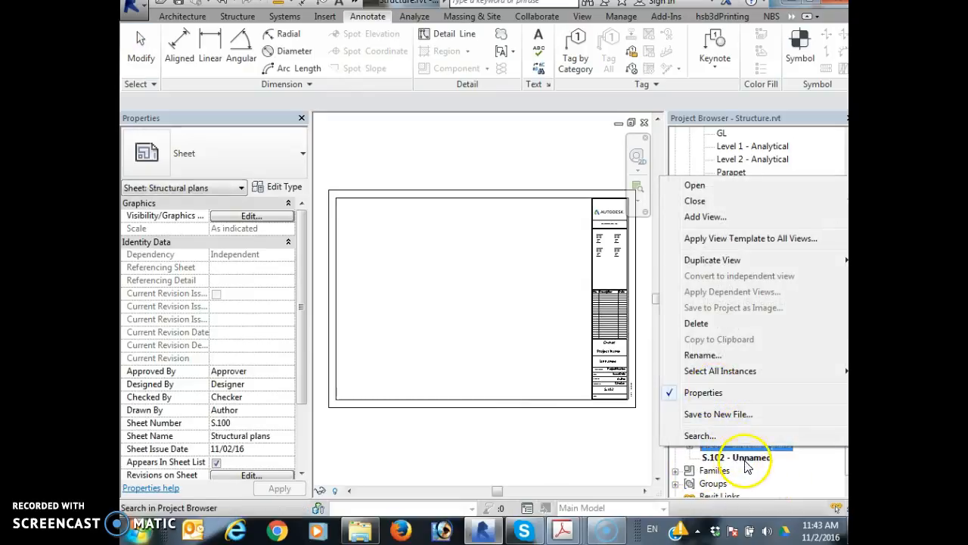
right_click(746, 462)
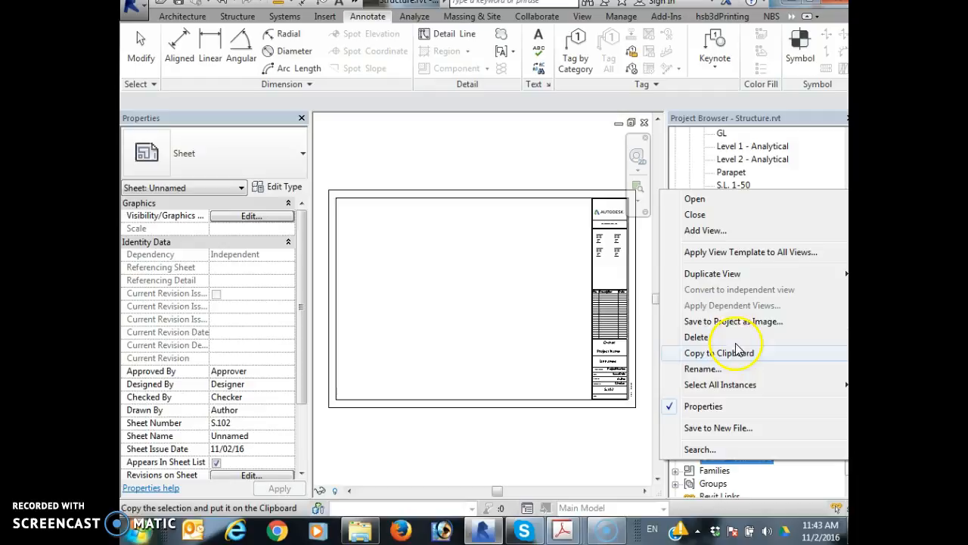
click(726, 369)
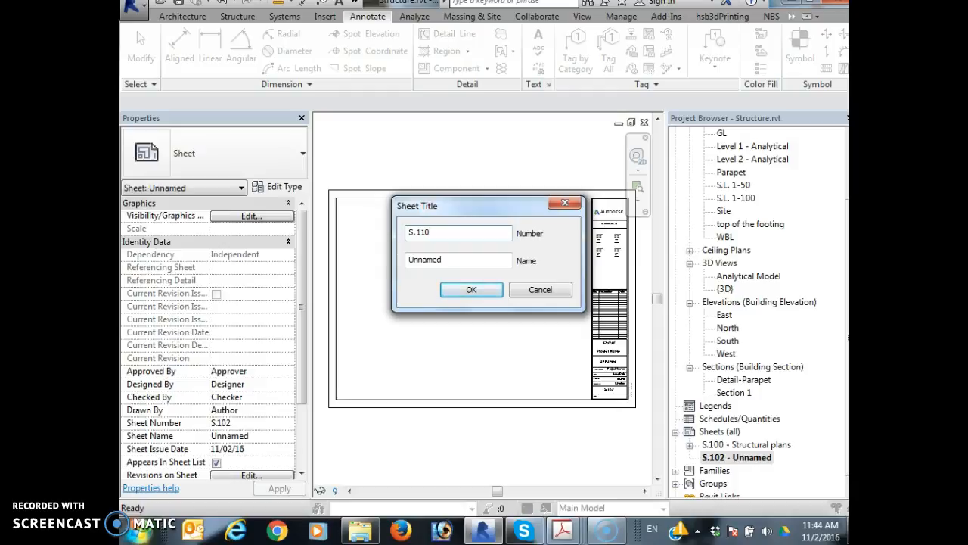
key(Tab)
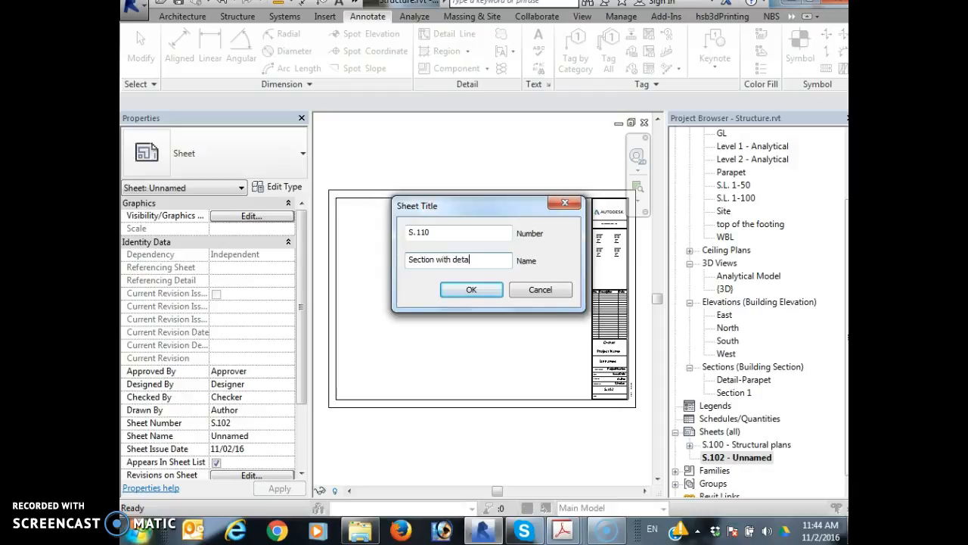
key(Return)
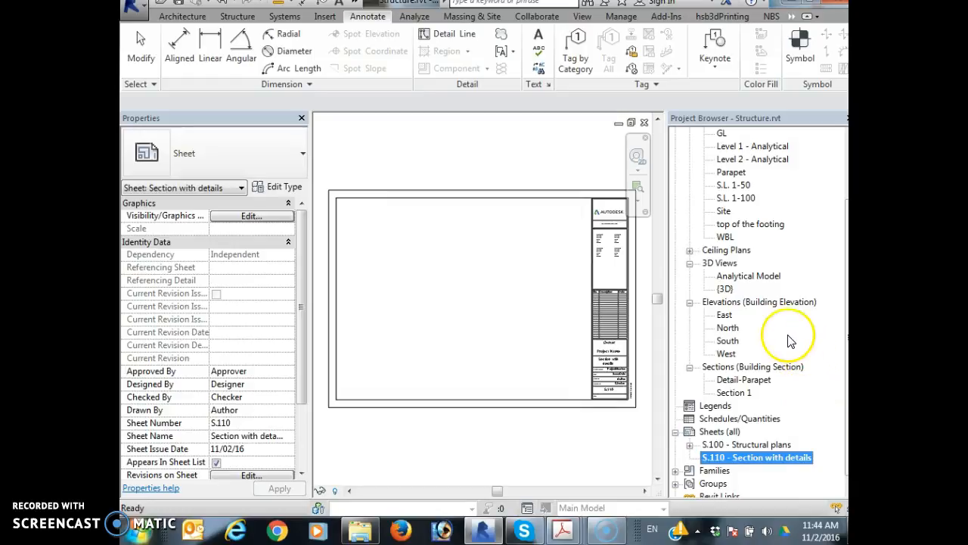
Open the Section 1 view and set its view scale to 1:50.
double_click(747, 392)
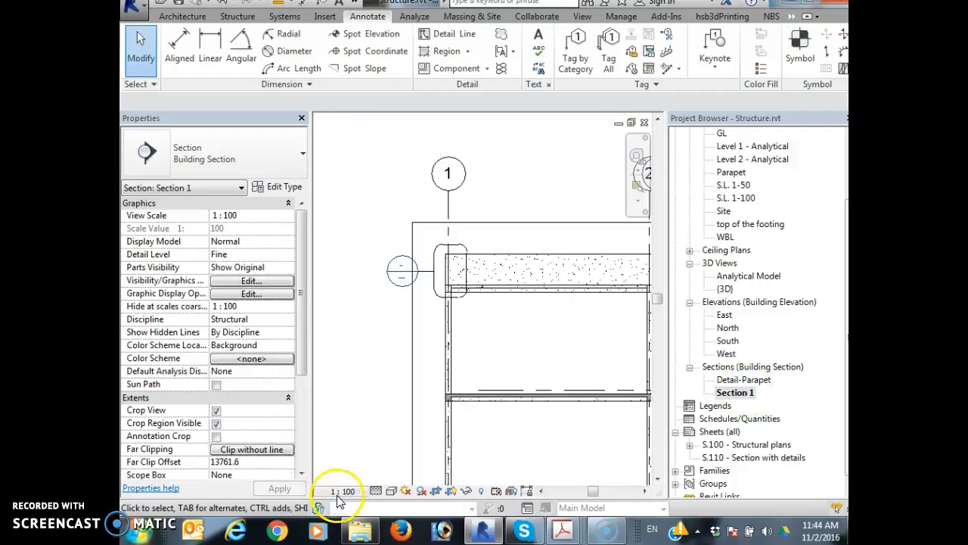
click(343, 492)
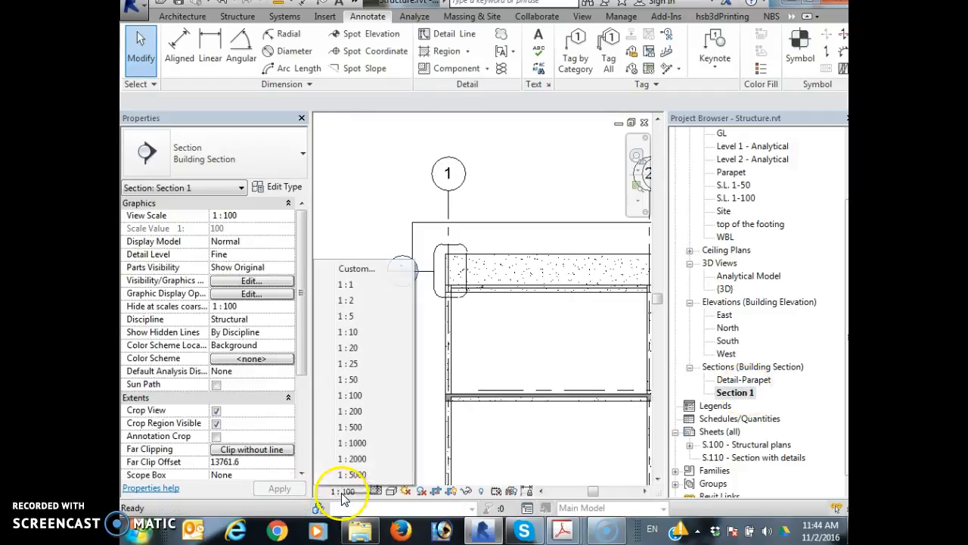
click(366, 380)
scroll(411, 389, down, 5)
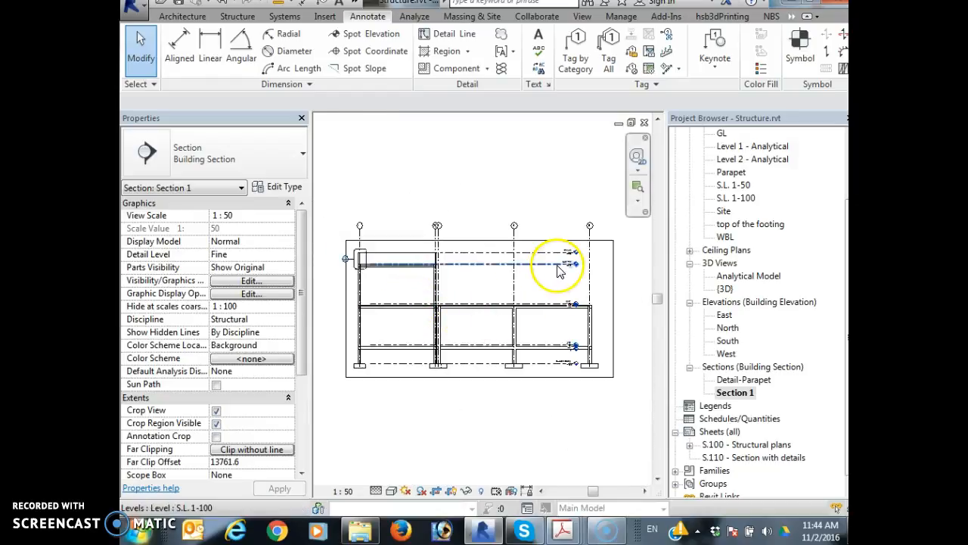
Lower the aligned grid bubbles at grid 1 so they sit inside the crop region, just above the parapet.
scroll(365, 241, up, 3)
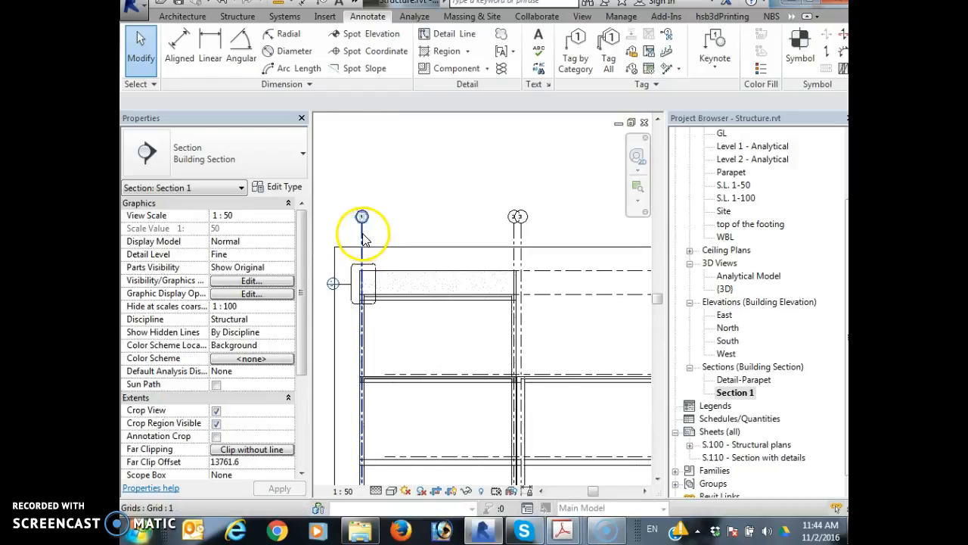
click(363, 239)
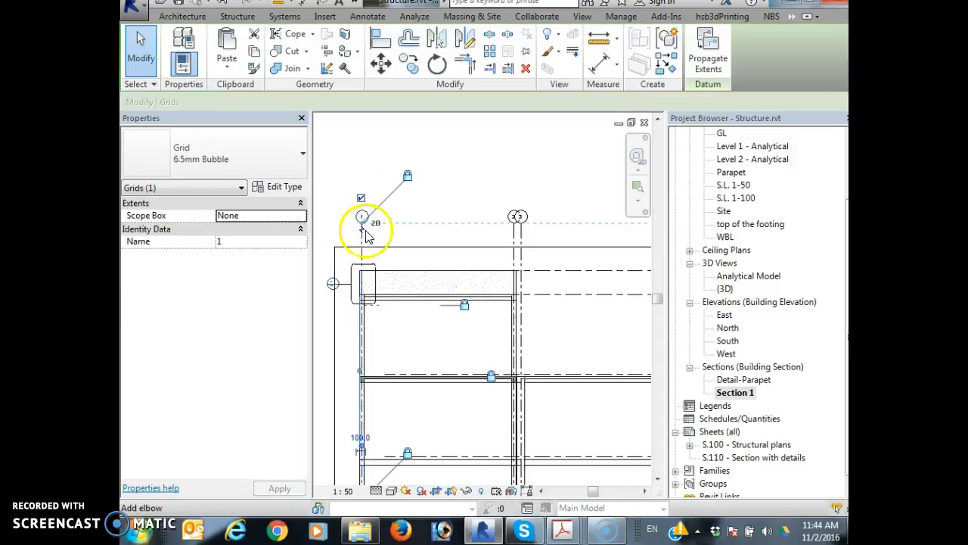
click(395, 237)
scroll(368, 238, up, 2)
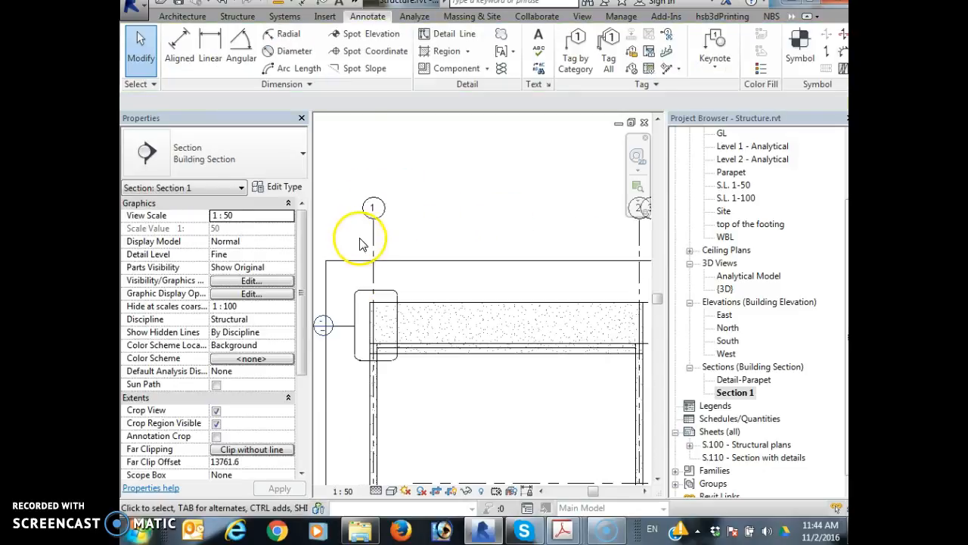
click(375, 225)
drag(375, 224, 373, 286)
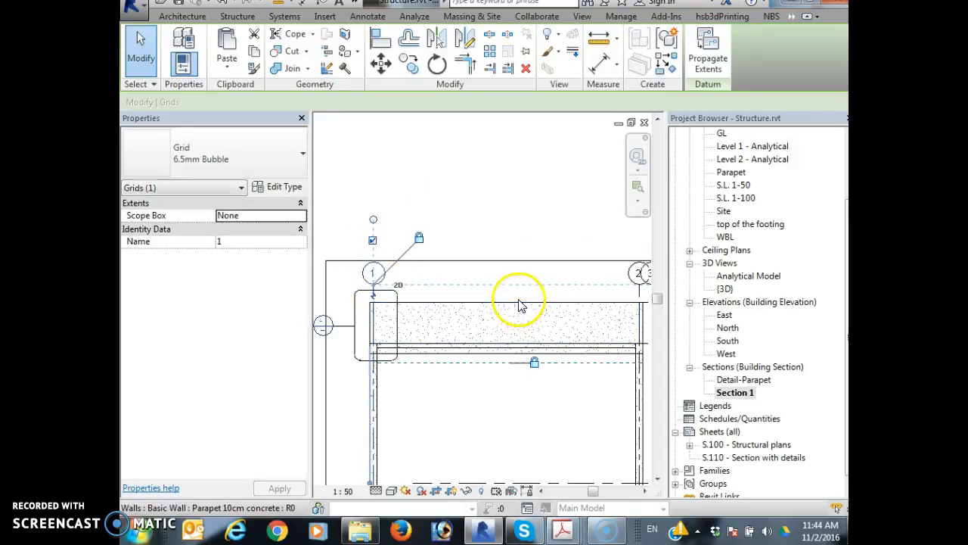
click(517, 298)
Move the Detail-Parapet callout head closer to the callout boundary around the parapet at grid 1.
click(324, 327)
scroll(333, 325, up, 3)
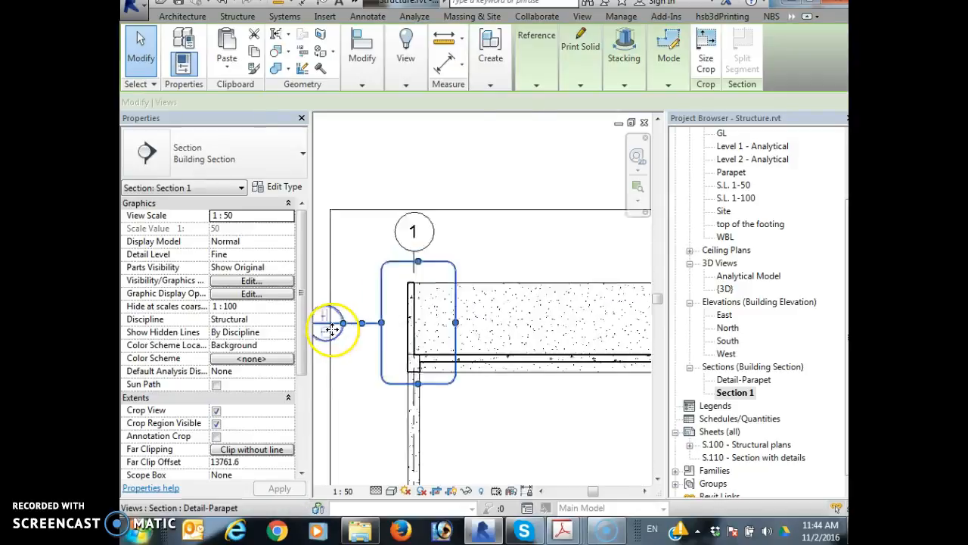
drag(347, 322, 371, 325)
Extend the aligned level lines past grid 5 by their S.L. 1-100 end, keeping the level heads inside the crop region.
scroll(454, 412, down, 3)
middle_drag(460, 421, 445, 233)
scroll(445, 227, up, 1)
scroll(454, 354, down, 1)
middle_drag(454, 355, 404, 185)
scroll(604, 351, down, 1)
middle_drag(615, 353, 450, 393)
middle_drag(538, 380, 362, 384)
middle_drag(503, 195, 476, 242)
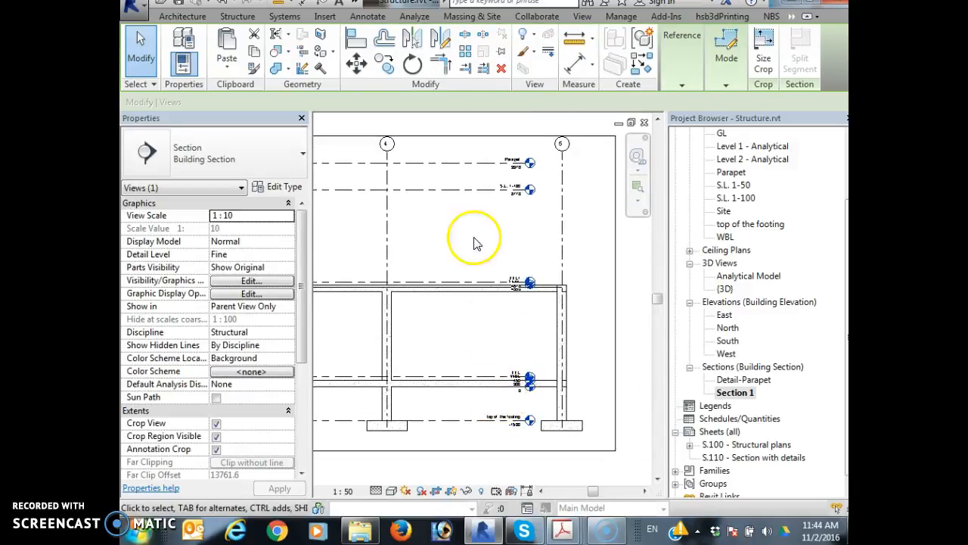
click(507, 201)
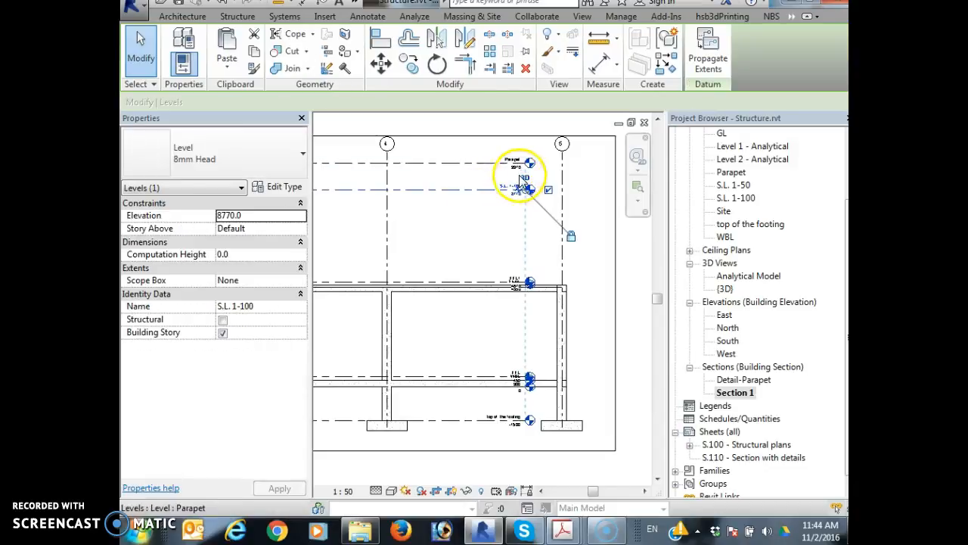
scroll(521, 200, up, 3)
drag(530, 198, 625, 199)
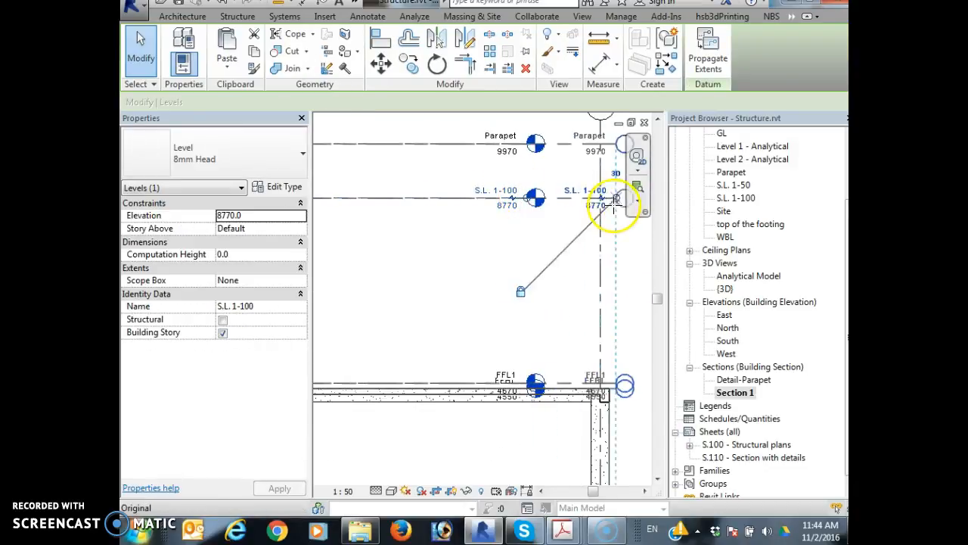
middle_drag(555, 276, 417, 275)
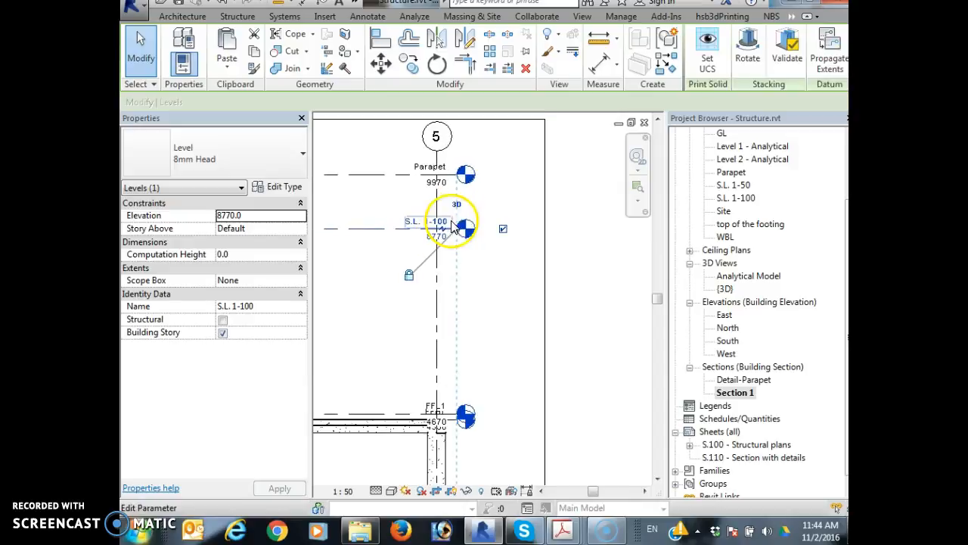
drag(458, 231, 501, 229)
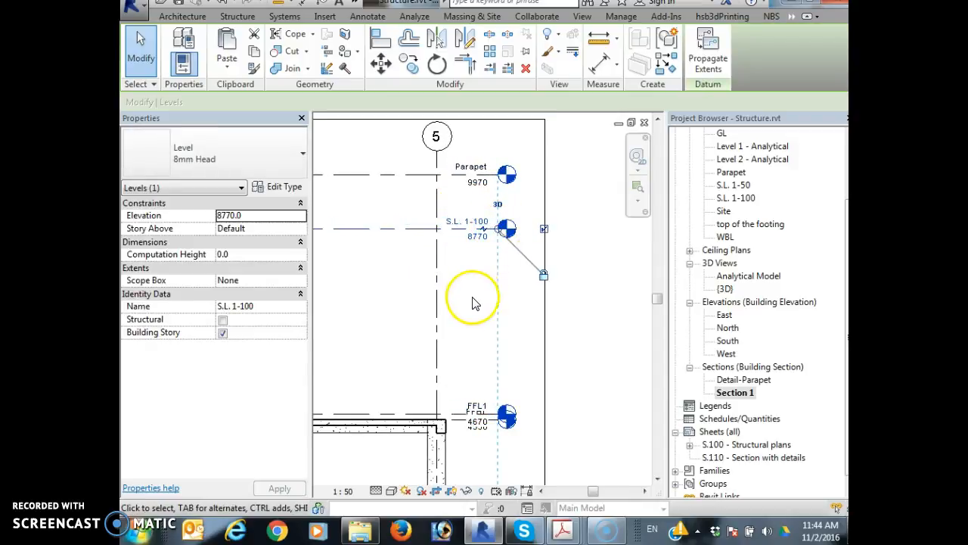
Add an elbow to the FFL1 level line beyond grid 5, raise its head above the line, and shift the bend toward the grid.
click(489, 410)
scroll(463, 409, up, 5)
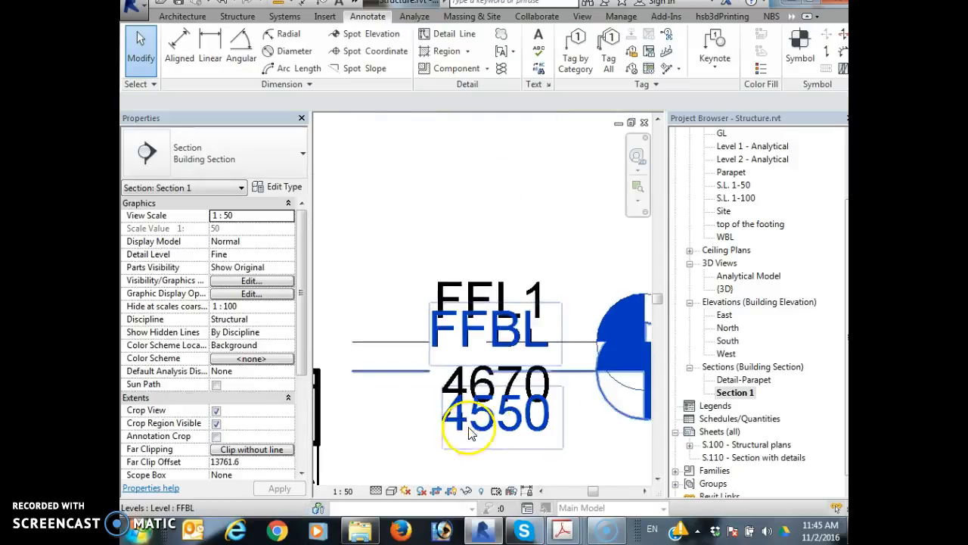
scroll(503, 341, down, 1)
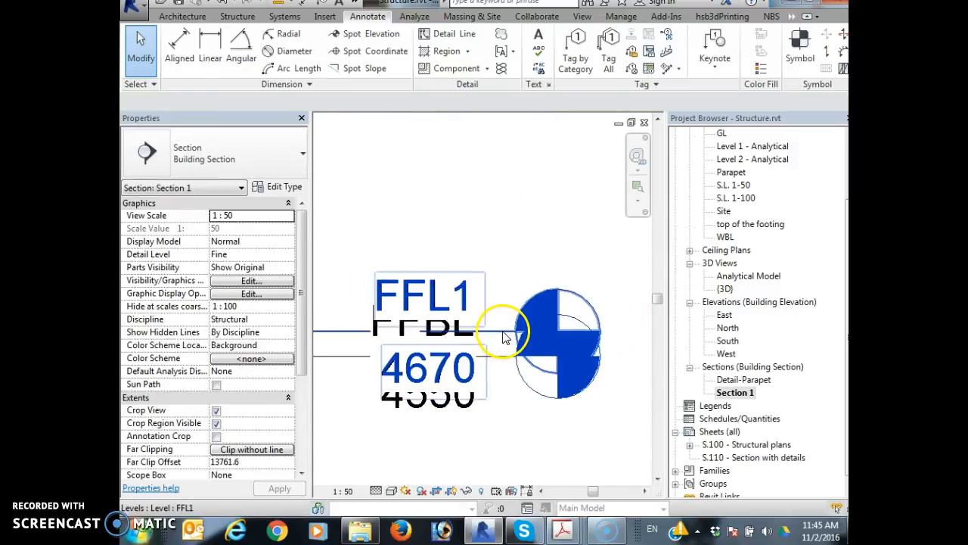
click(505, 338)
click(451, 333)
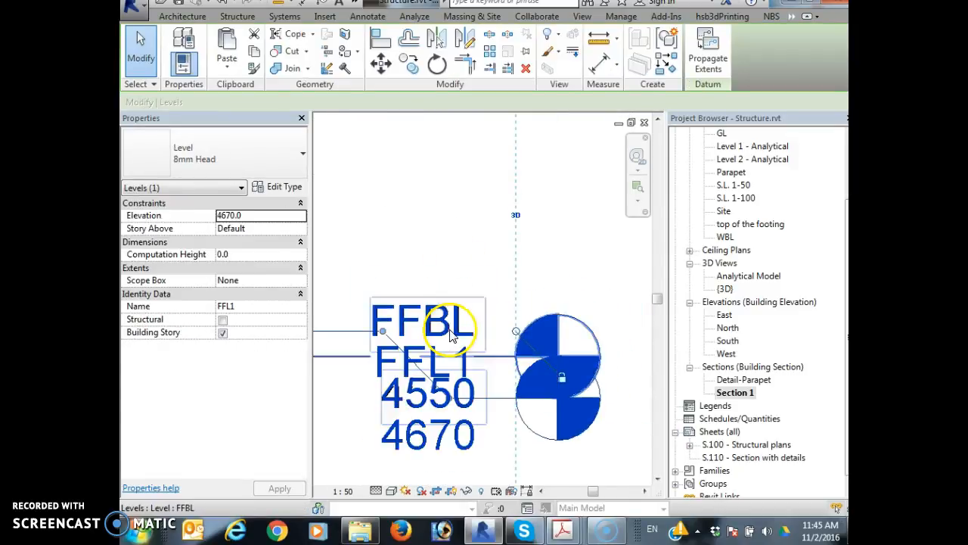
drag(449, 398, 451, 259)
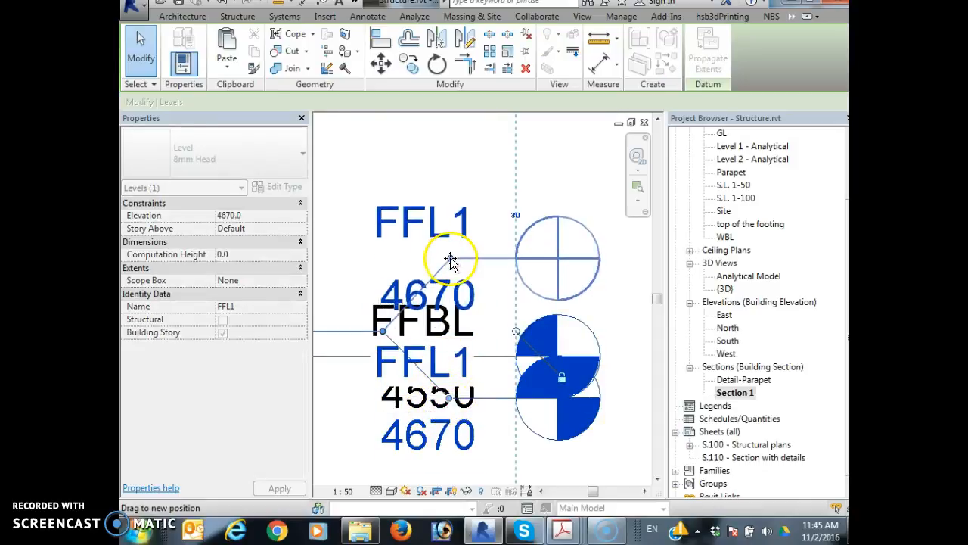
drag(364, 333, 356, 331)
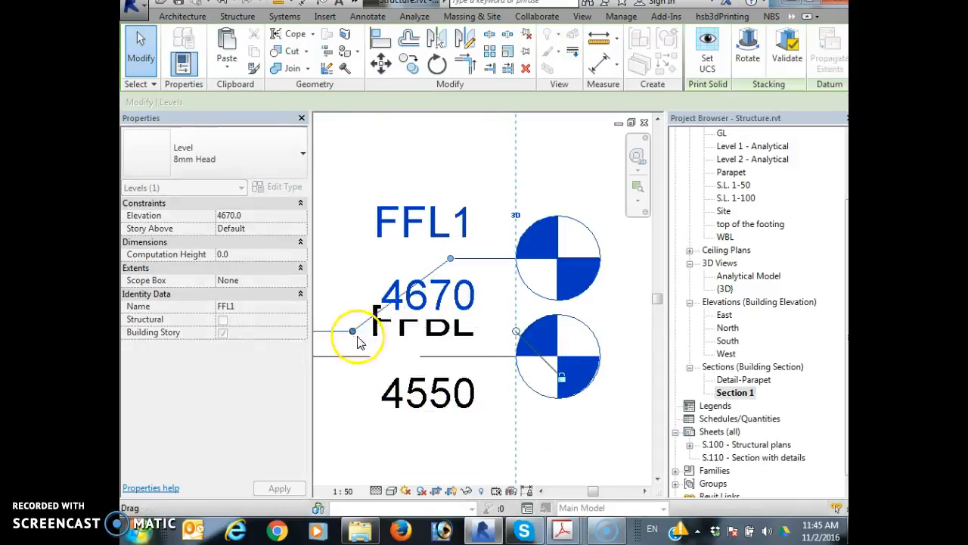
Add an elbow to the FFBL level line so its head drops below the FFL1 head.
click(486, 360)
click(449, 357)
click(607, 348)
Add an elbow to the FFL level line, raise its head above WBL, and line up its bend with the FFL1 bend above.
scroll(570, 293, down, 1)
scroll(519, 288, down, 4)
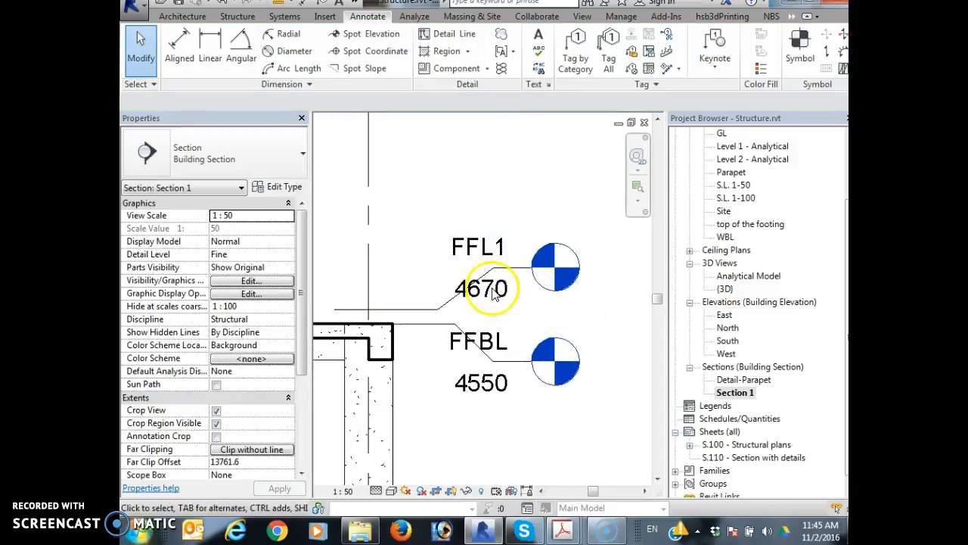
middle_drag(493, 346, 499, 197)
scroll(523, 283, up, 7)
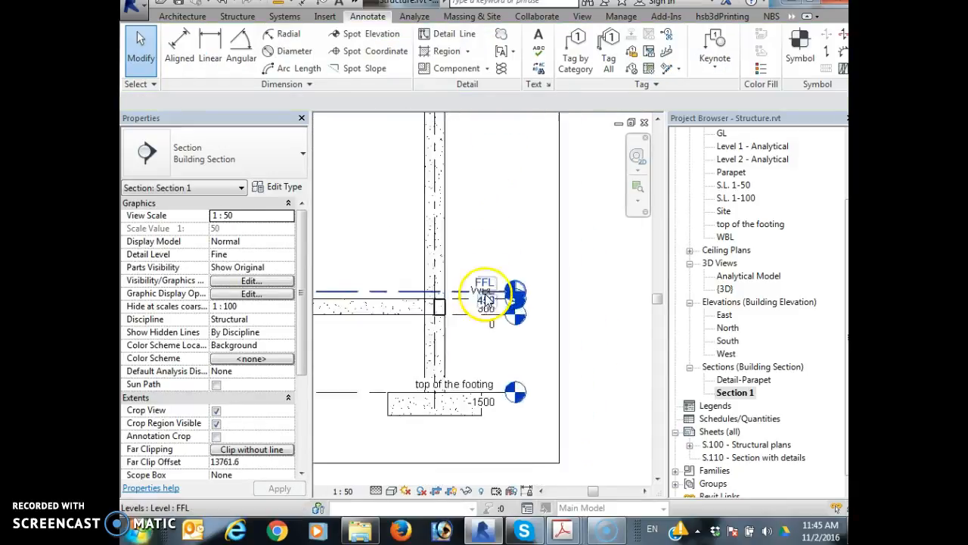
click(529, 281)
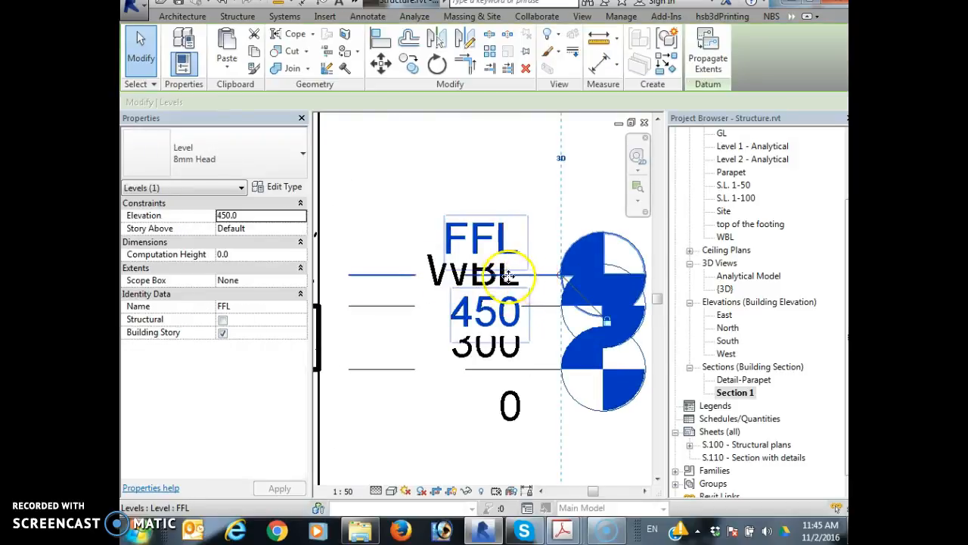
drag(433, 288, 487, 215)
scroll(486, 212, down, 3)
middle_drag(486, 210, 482, 408)
scroll(482, 408, down, 1)
drag(486, 405, 460, 434)
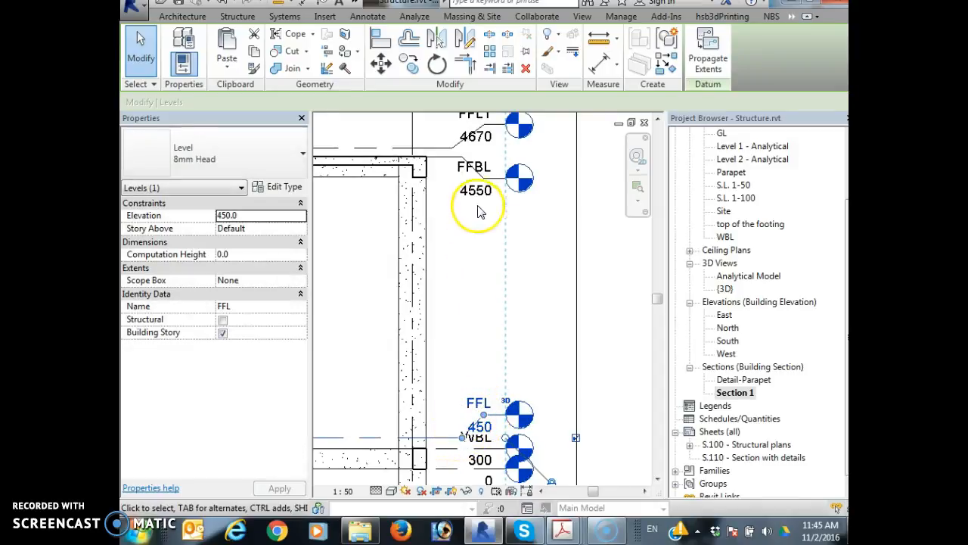
middle_drag(459, 356, 488, 268)
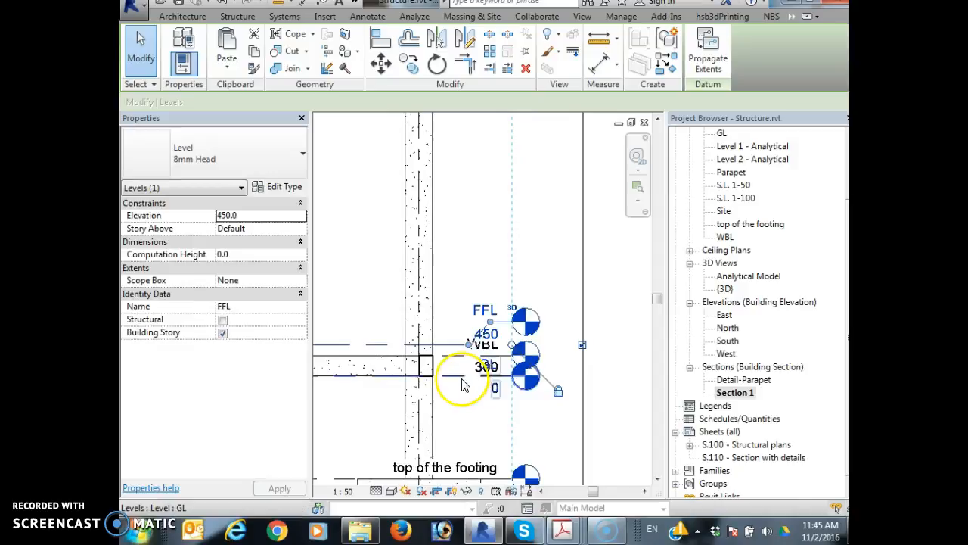
drag(487, 324, 493, 304)
middle_drag(493, 304, 484, 379)
drag(484, 378, 448, 420)
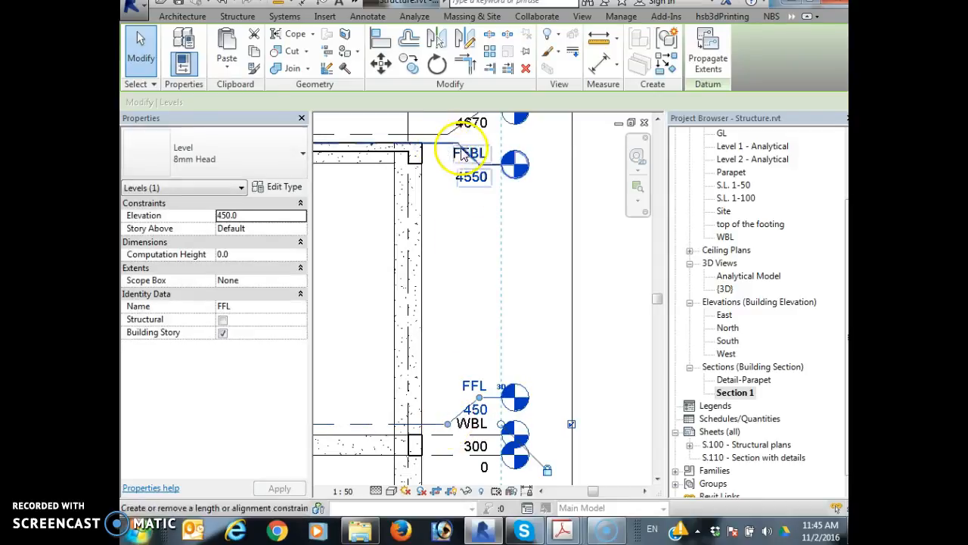
Adjust the bend of the FFBL level's elbow toward its upper slab to line up with the FFL1 bend.
click(449, 144)
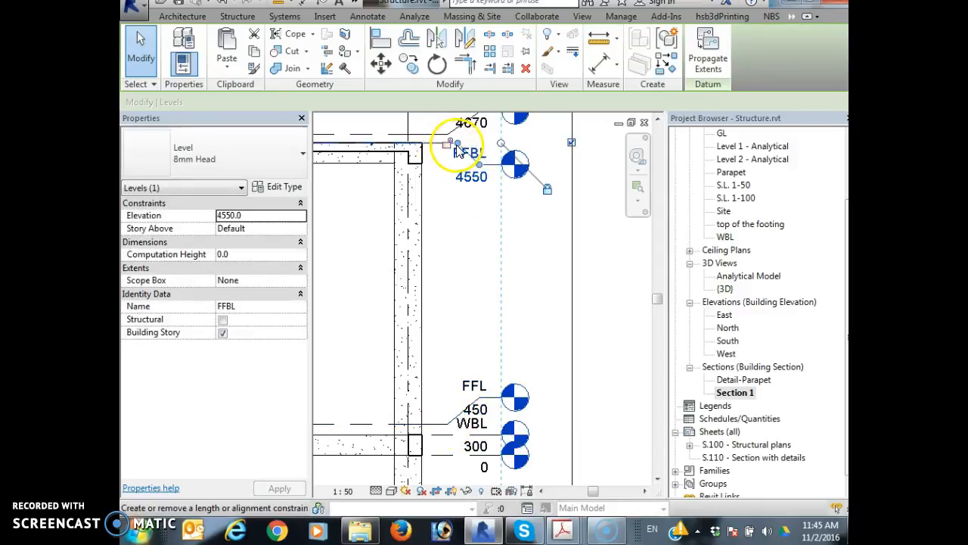
click(465, 227)
scroll(464, 147, up, 3)
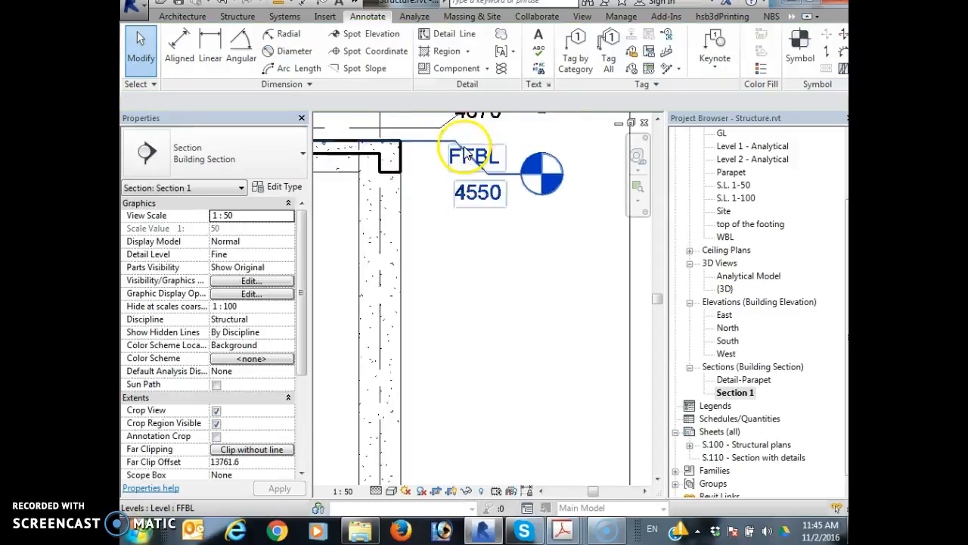
drag(453, 142, 435, 137)
scroll(491, 210, down, 1)
scroll(490, 211, down, 2)
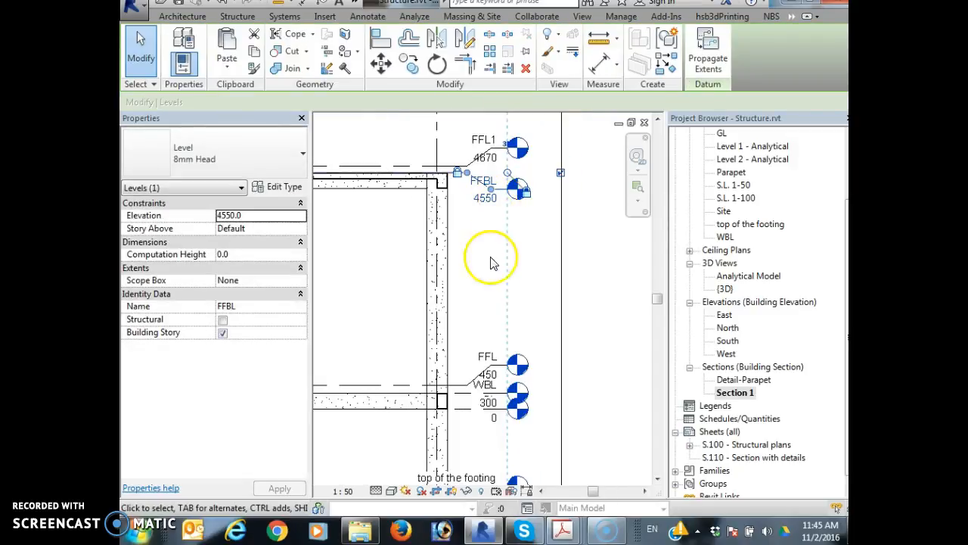
Add an elbow to the GL level line so its head drops below the WBL head.
scroll(476, 429, up, 2)
click(460, 397)
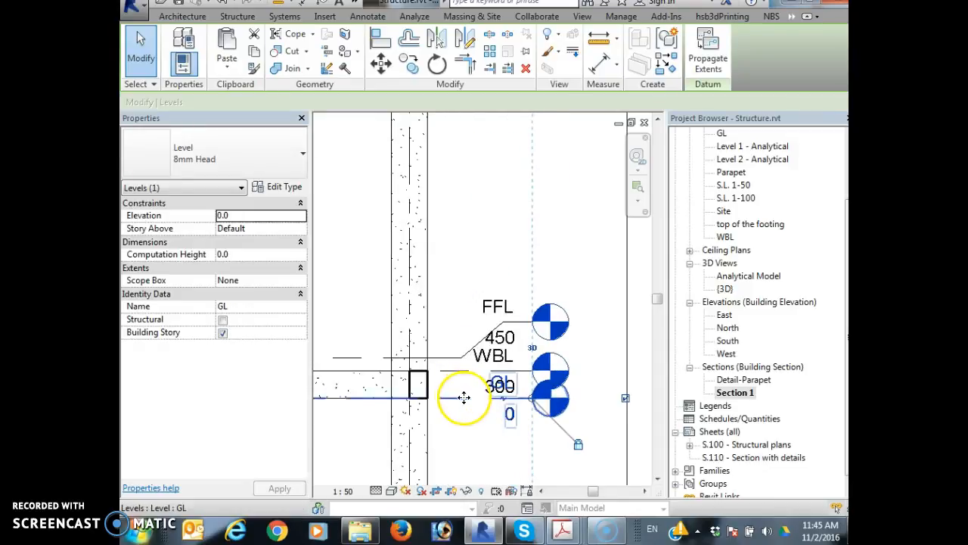
mouse_move(508, 401)
mouse_down()
mouse_move(495, 419)
mouse_move(461, 396)
mouse_up()
click(460, 416)
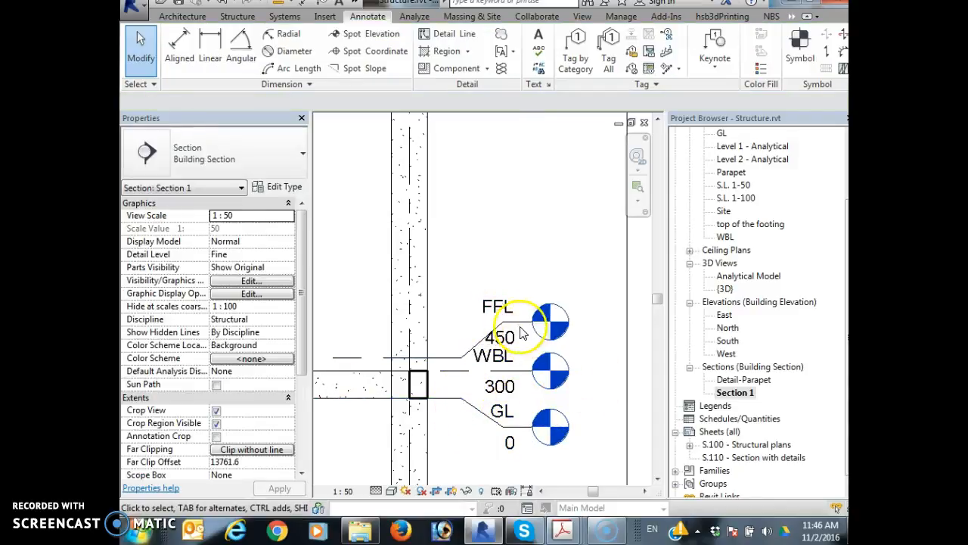
Shift the head-side elbow bends of the FFL and GL levels toward the grid.
click(496, 333)
drag(504, 323, 477, 323)
click(480, 411)
drag(506, 437, 475, 429)
Shift the head-side elbow bends of the FFBL and FFL1 levels toward the grid to line up with the FFL bend.
scroll(511, 231, down, 1)
middle_drag(511, 231, 504, 321)
scroll(504, 322, down, 2)
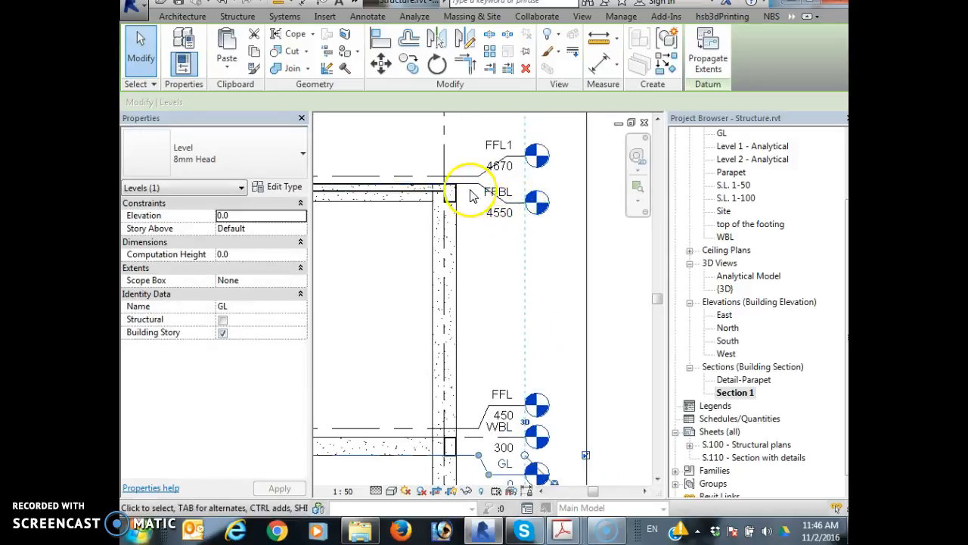
click(484, 201)
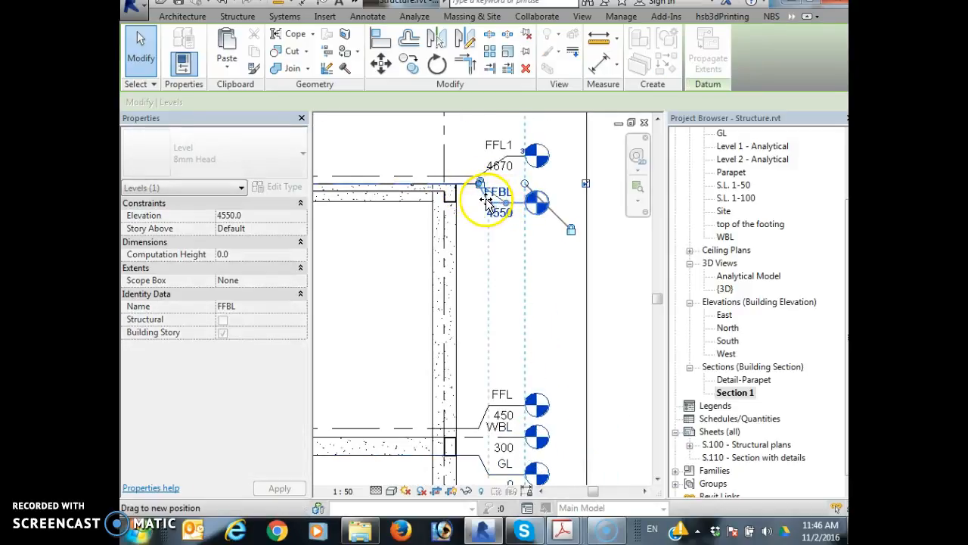
click(476, 174)
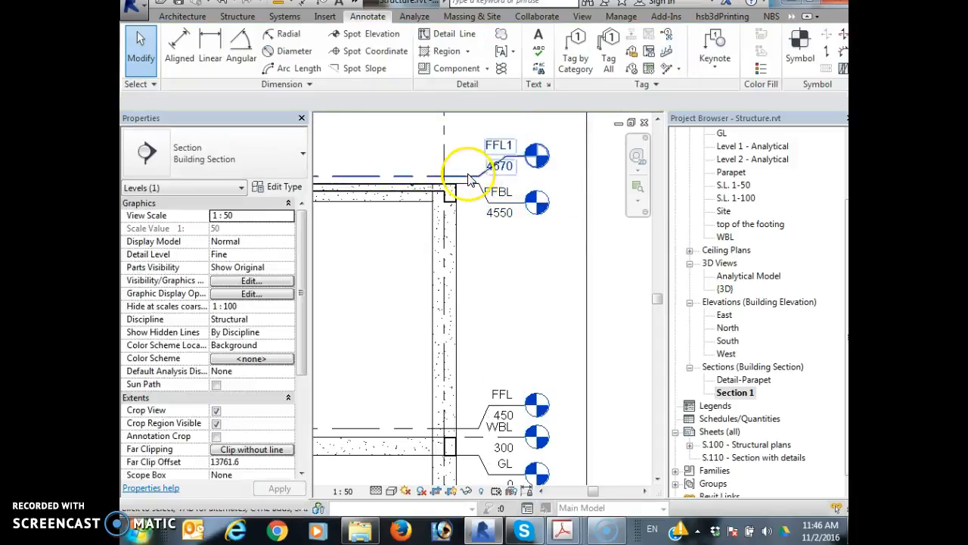
click(505, 161)
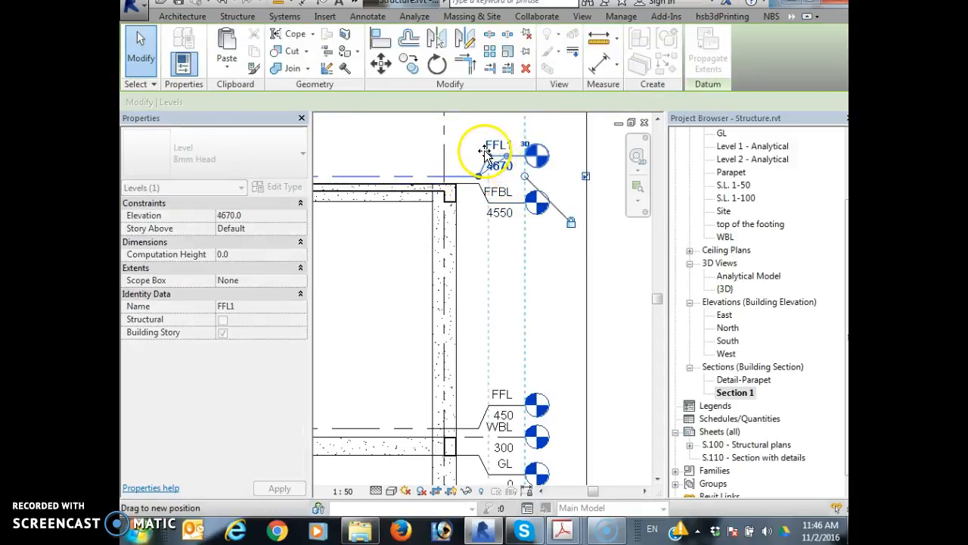
Review the level heads from the footing up to the parapet and across the section to grids 2 and 3.
scroll(492, 252, down, 2)
scroll(492, 252, down, 2)
scroll(551, 211, down, 1)
middle_drag(566, 229, 592, 316)
click(590, 316)
scroll(553, 453, up, 3)
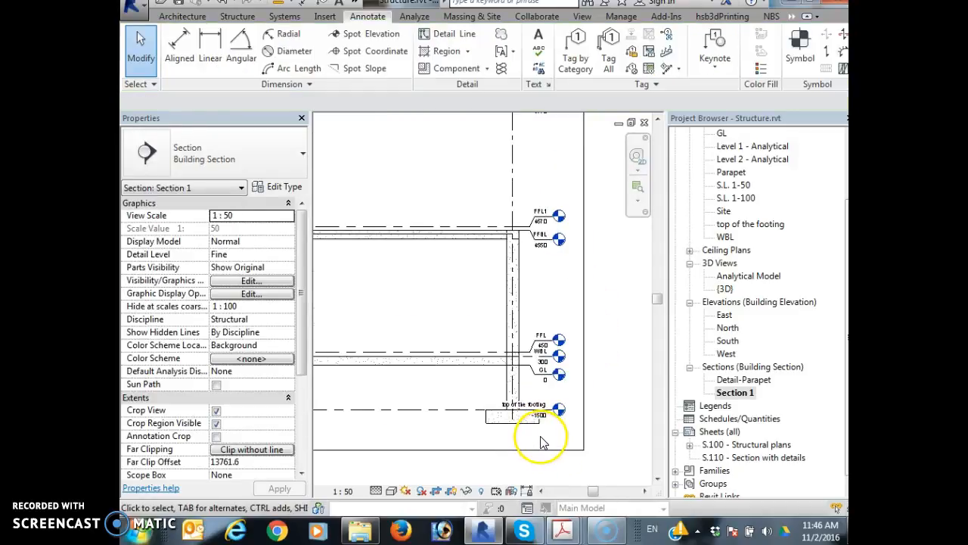
middle_drag(551, 217, 619, 322)
scroll(523, 297, down, 2)
middle_drag(456, 281, 601, 262)
scroll(585, 251, down, 1)
scroll(406, 246, down, 1)
mouse_move(415, 255)
middle_down()
mouse_move(502, 255)
mouse_move(425, 246)
middle_up()
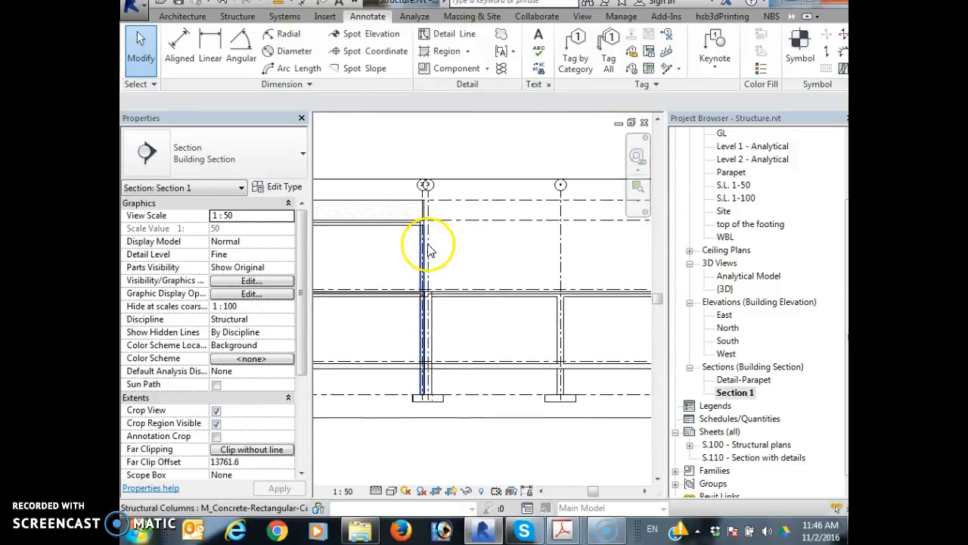
Unlock grid 3's bubble, lower it below the roof slab, and add an elbow that offsets it from grid 2.
click(432, 251)
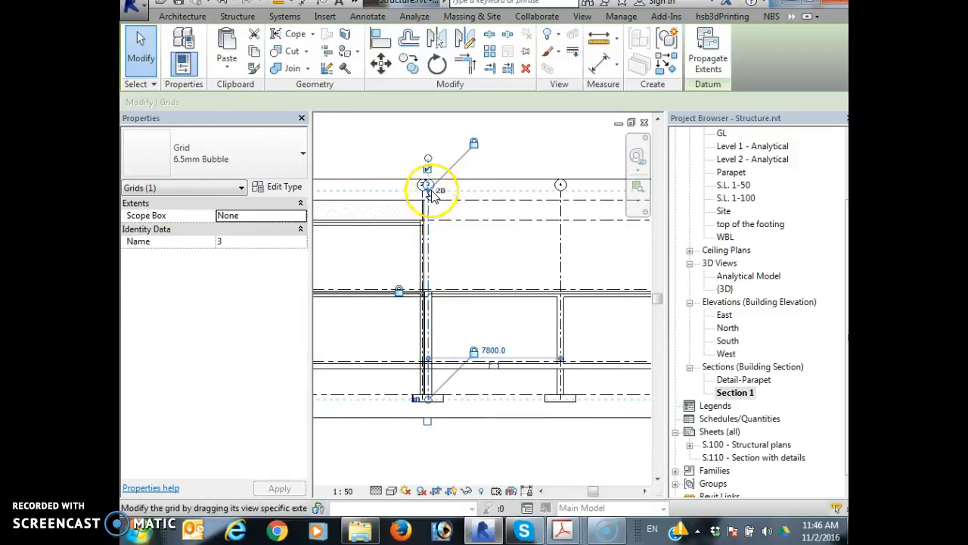
scroll(446, 209, up, 3)
scroll(449, 208, up, 2)
scroll(451, 223, down, 2)
scroll(549, 146, down, 1)
middle_drag(551, 146, 536, 180)
scroll(536, 180, up, 1)
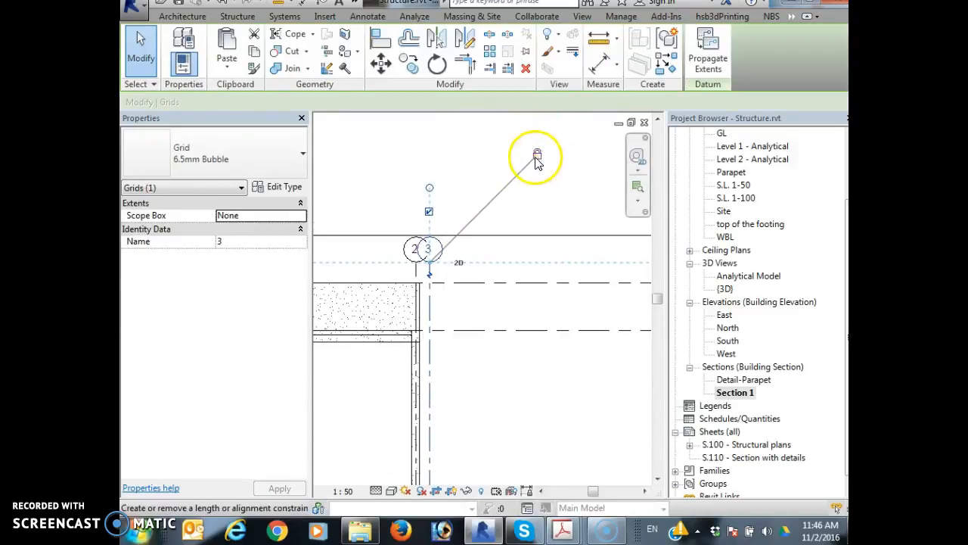
drag(430, 267, 467, 248)
click(441, 246)
click(504, 252)
Lower grid 4's bubble to line up with grid 3's bubble above the first-floor slab.
scroll(521, 258, down, 3)
middle_drag(566, 284, 471, 373)
scroll(471, 373, down, 1)
middle_drag(534, 316, 469, 253)
scroll(481, 251, down, 2)
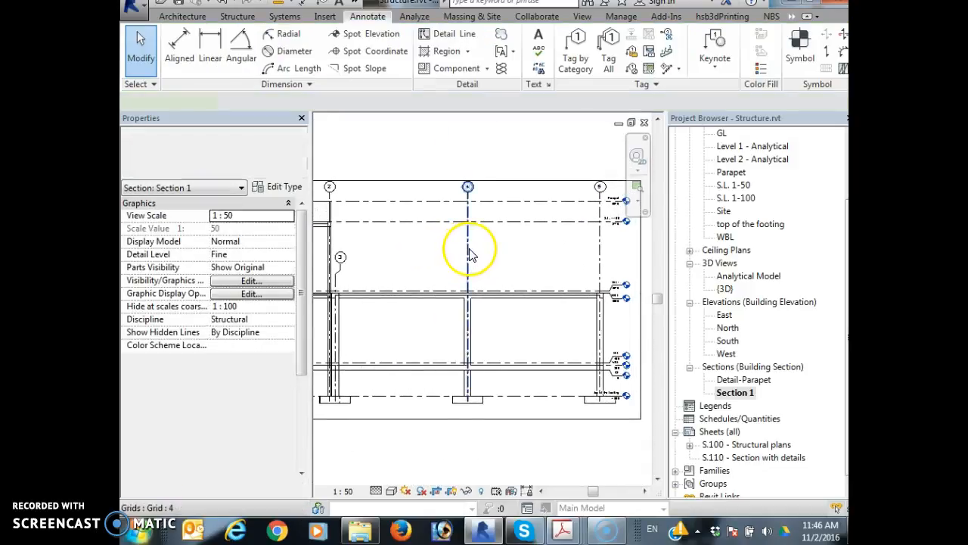
click(469, 252)
scroll(469, 199, up, 3)
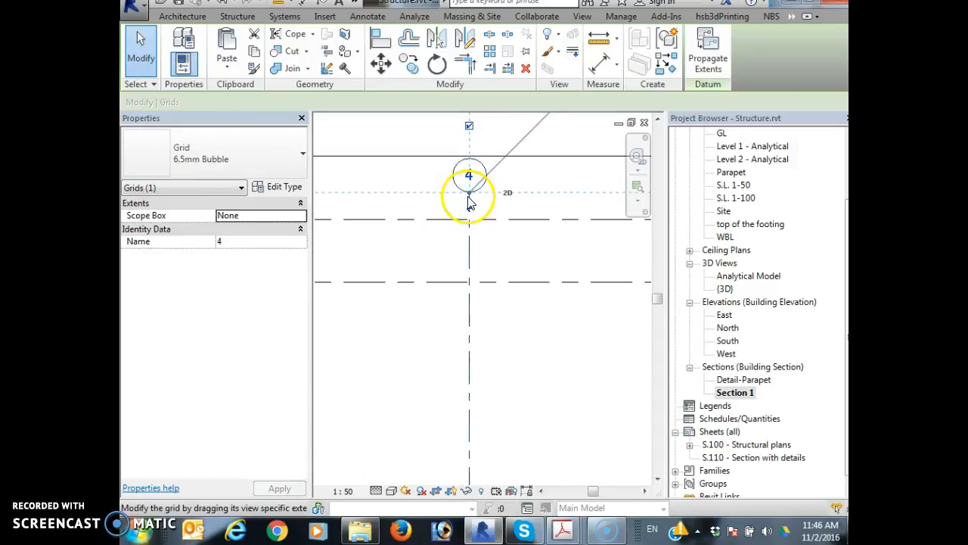
drag(469, 197, 409, 302)
middle_drag(633, 320, 526, 336)
scroll(562, 312, down, 2)
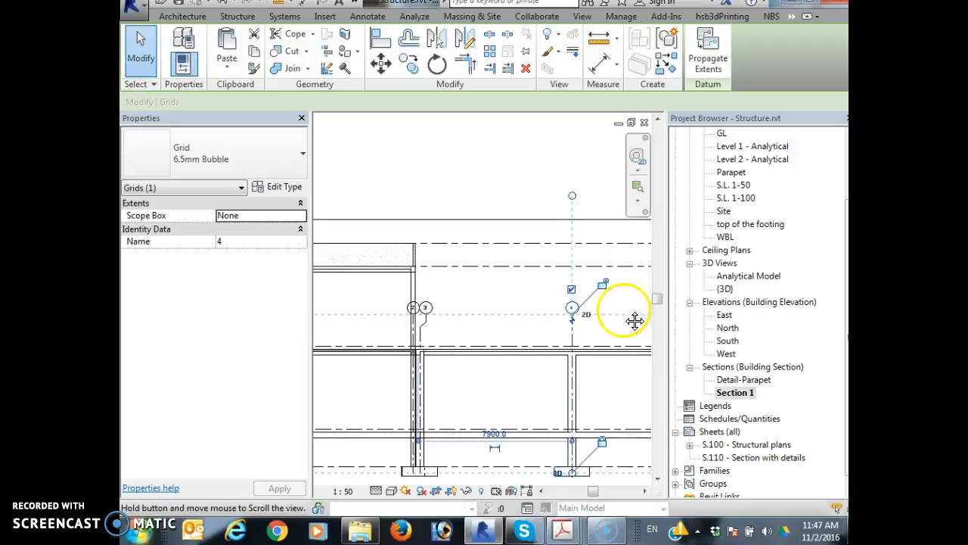
Raise grid 1's bubble back above the parapet callout.
middle_drag(636, 320, 423, 295)
click(484, 303)
click(508, 306)
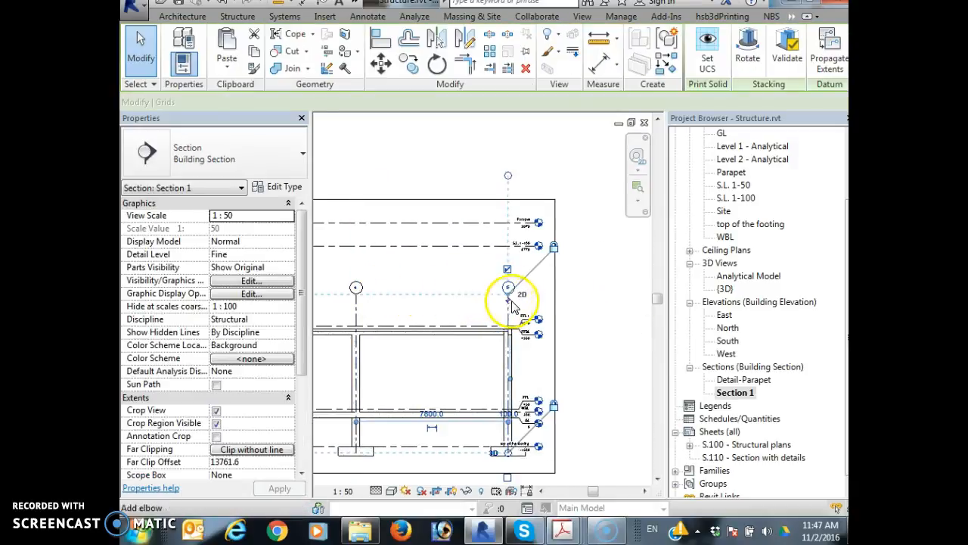
mouse_move(410, 270)
middle_down()
mouse_move(656, 276)
mouse_move(516, 264)
middle_up()
key(Escape)
scroll(424, 320, up, 3)
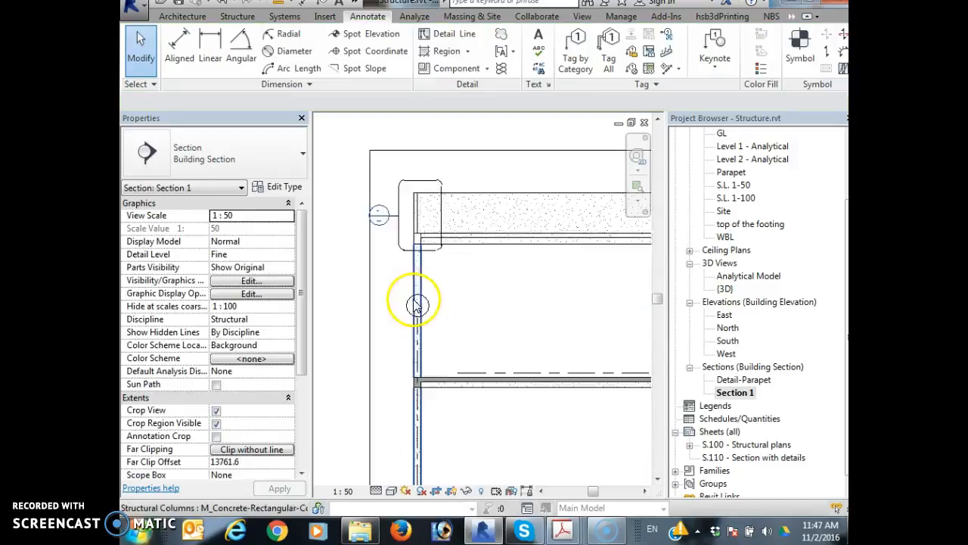
click(420, 322)
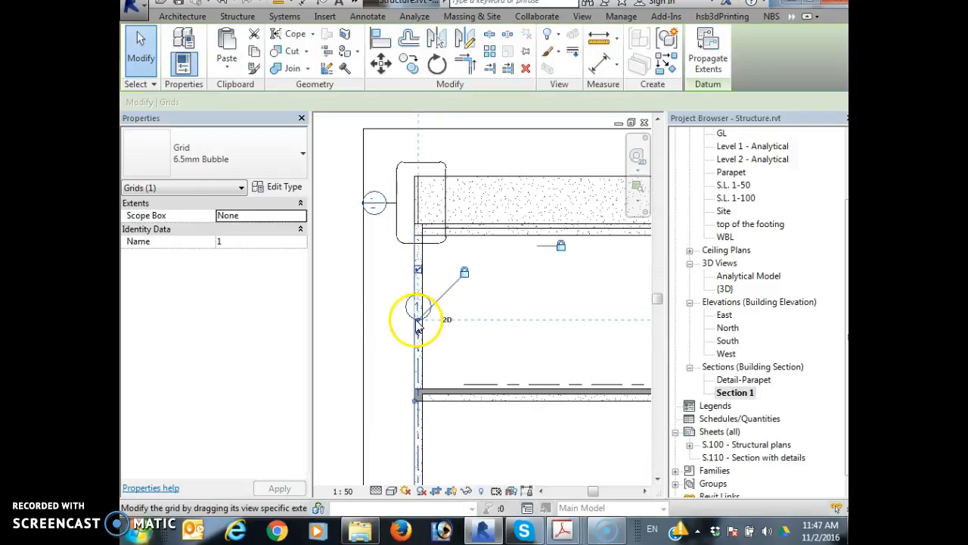
drag(416, 241, 415, 156)
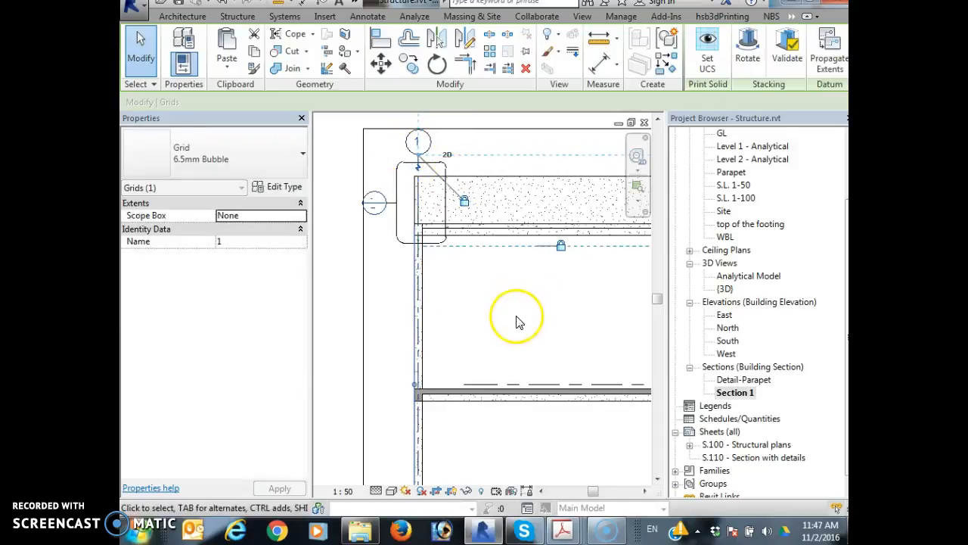
click(519, 322)
Move both bends of grid 3's elbow down to just above the first-floor slab.
scroll(479, 318, down, 2)
middle_drag(476, 317, 372, 298)
middle_drag(422, 278, 382, 312)
scroll(410, 261, up, 2)
click(405, 257)
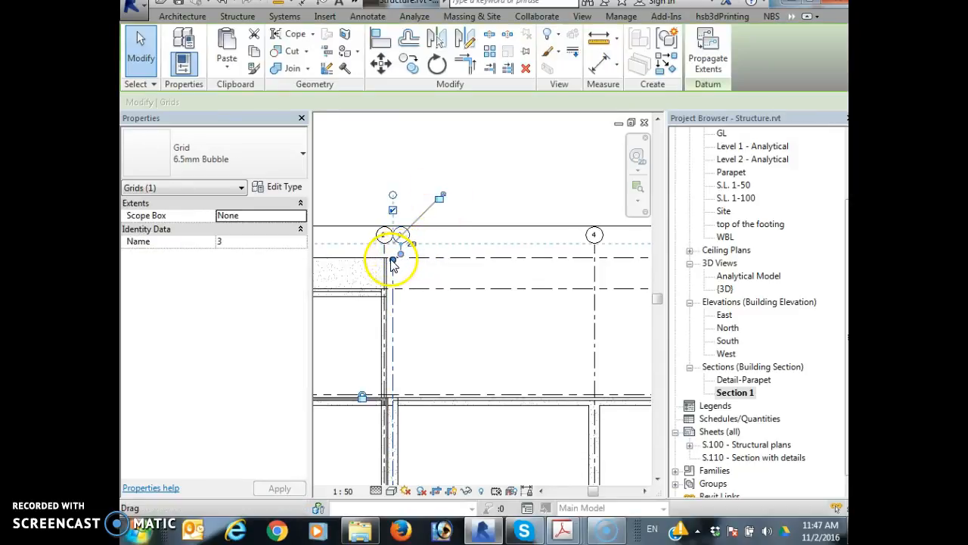
drag(391, 263, 392, 286)
mouse_move(388, 360)
mouse_down()
mouse_move(391, 373)
mouse_move(388, 354)
mouse_up()
drag(401, 256, 405, 363)
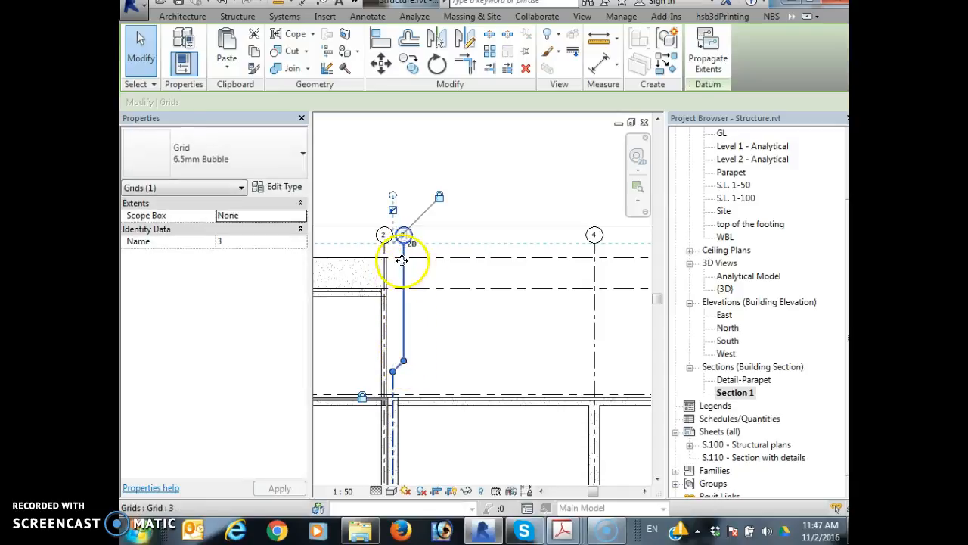
Unlock grid 3's bubble, lower it to just above its elbow, and bring the grid 4 and 5 bubbles level with it.
drag(406, 250, 439, 223)
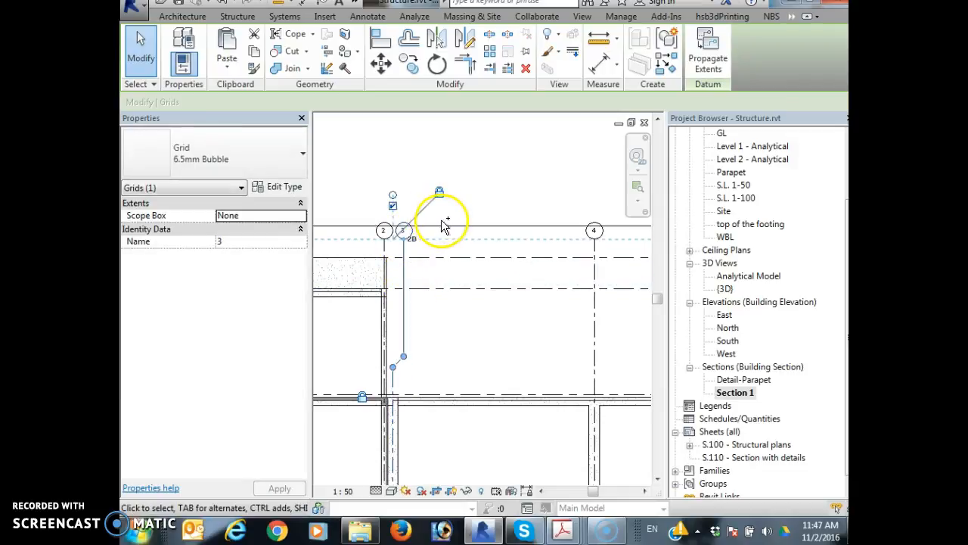
click(442, 226)
click(405, 251)
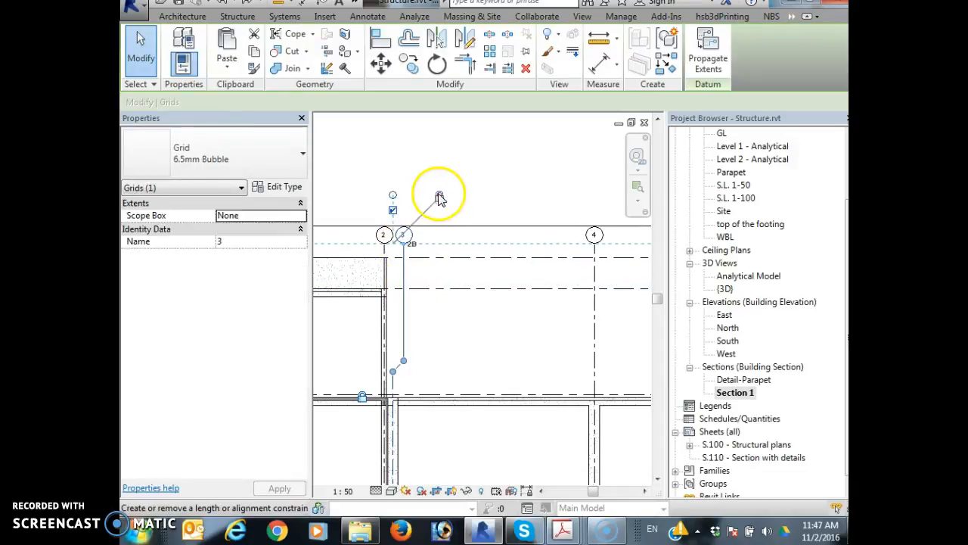
drag(405, 250, 402, 354)
drag(404, 451, 404, 345)
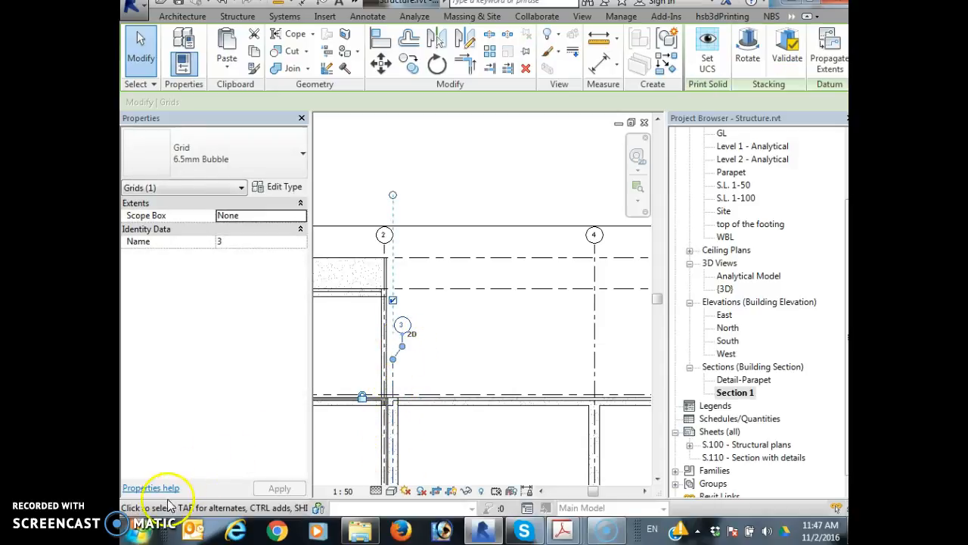
click(478, 374)
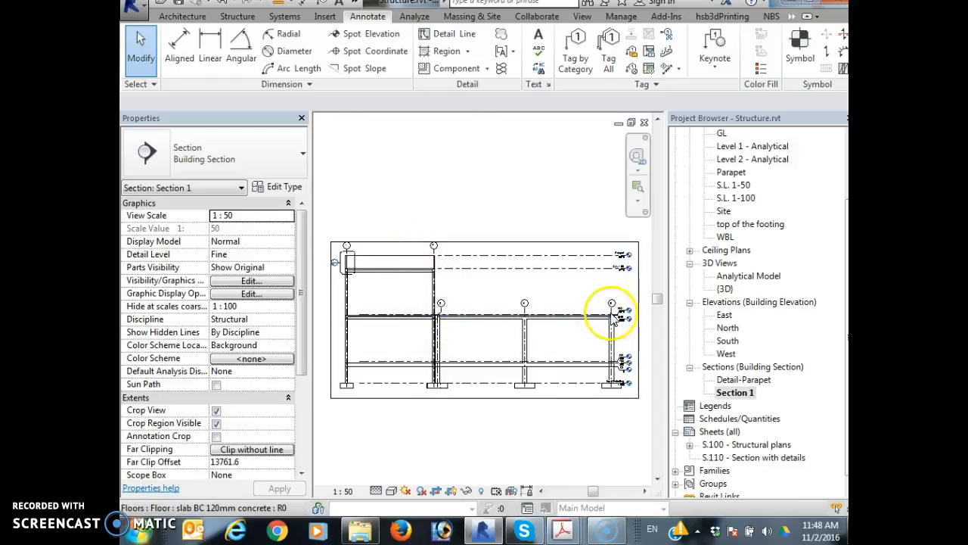
Open the sheet S.110 - Section with details.
click(580, 279)
key(Escape)
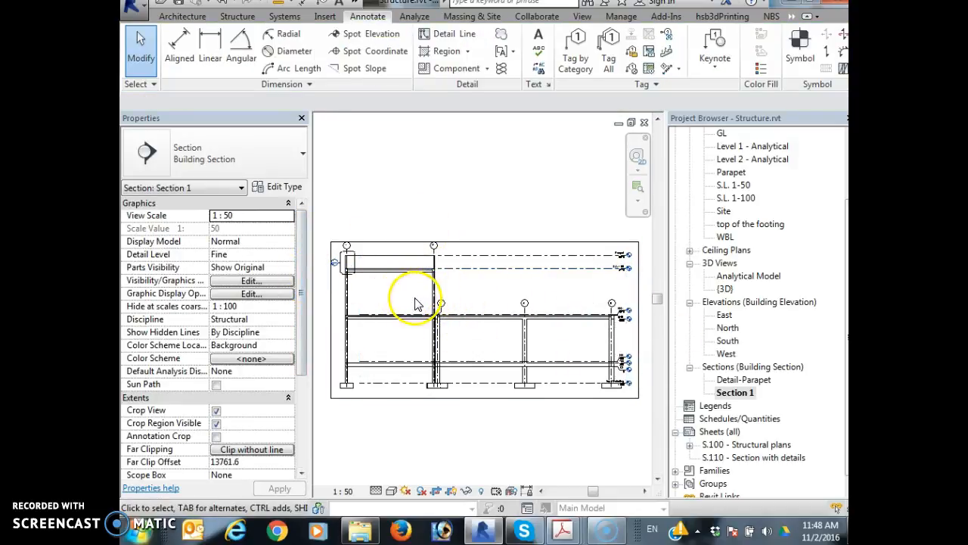
click(744, 460)
double_click(743, 462)
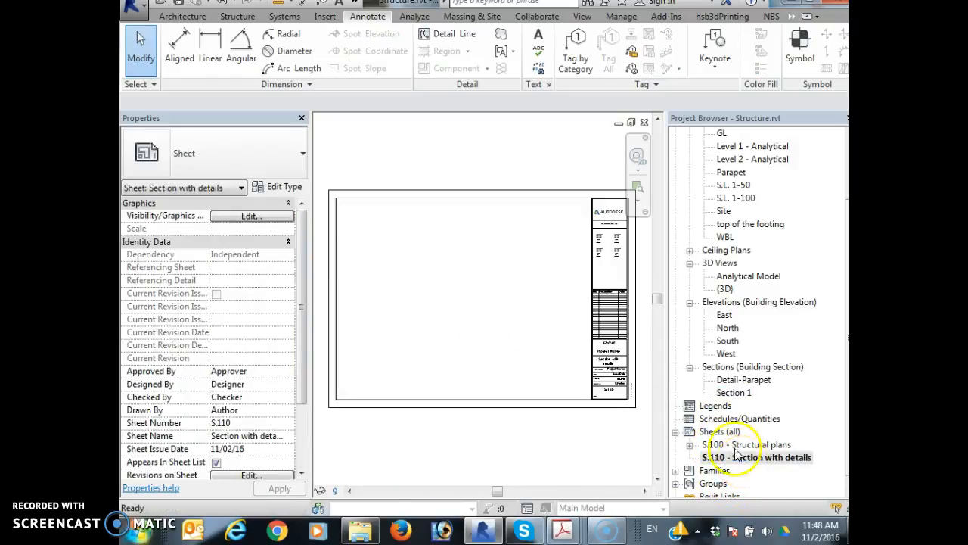
Rename the Section 1 view as "Setion 1".
click(734, 392)
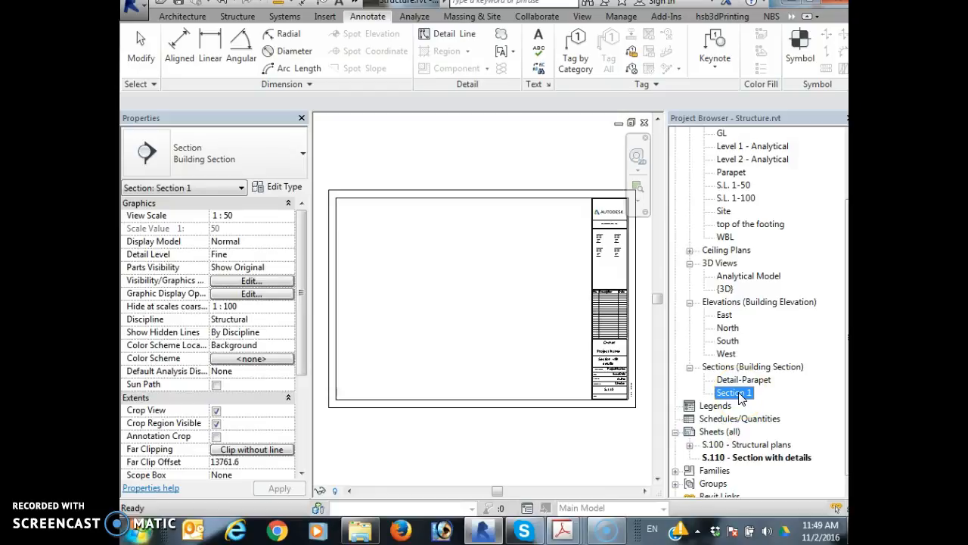
right_click(740, 399)
click(724, 307)
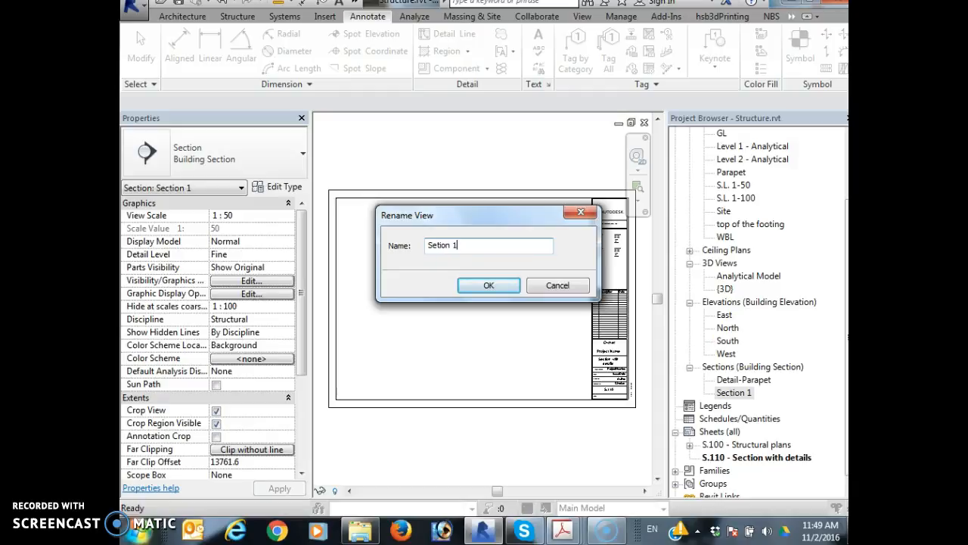
key(Return)
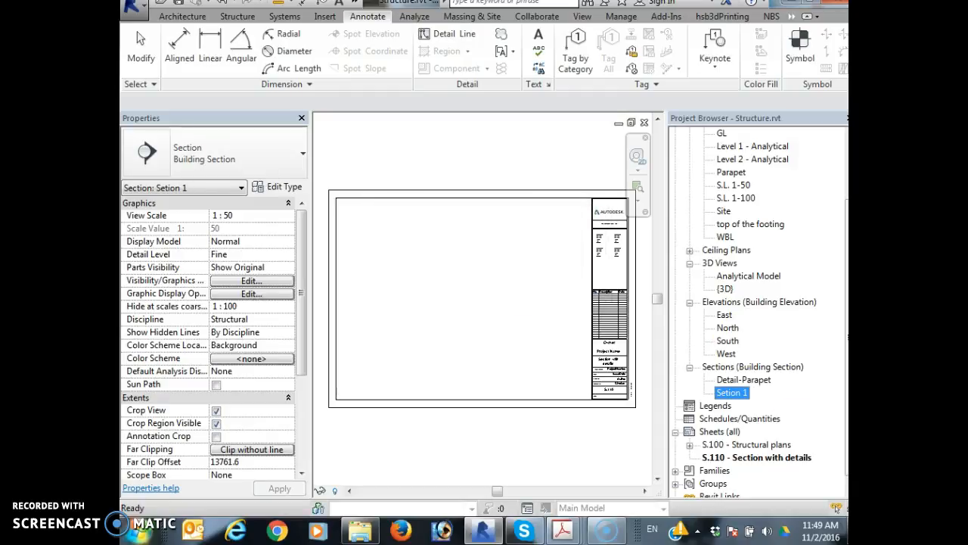
Correct the section view's name to "Section 1".
right_click(734, 398)
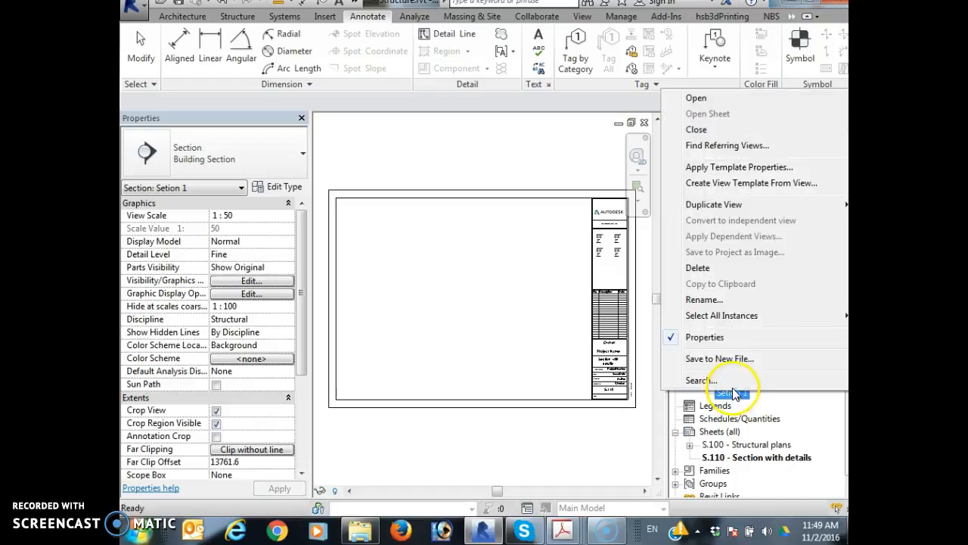
click(719, 301)
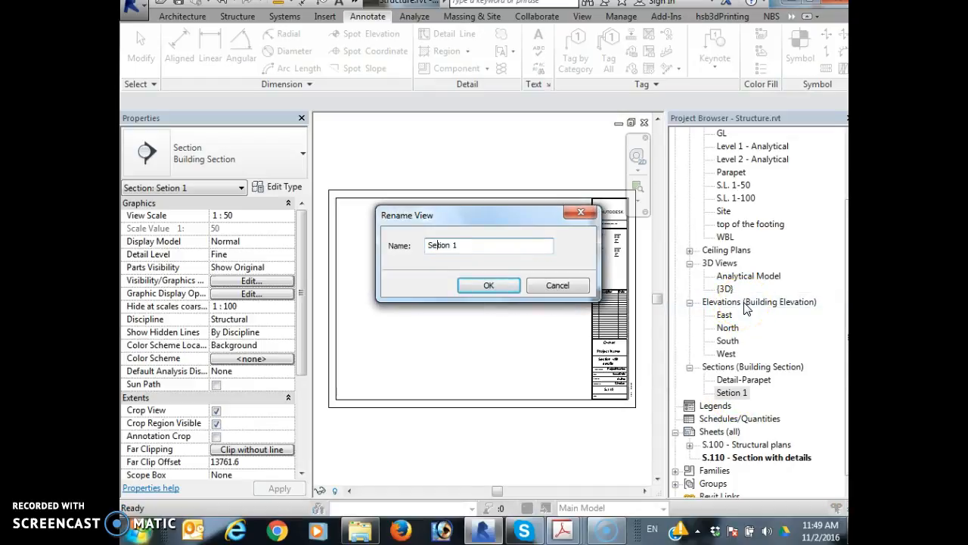
text(c)
key(Return)
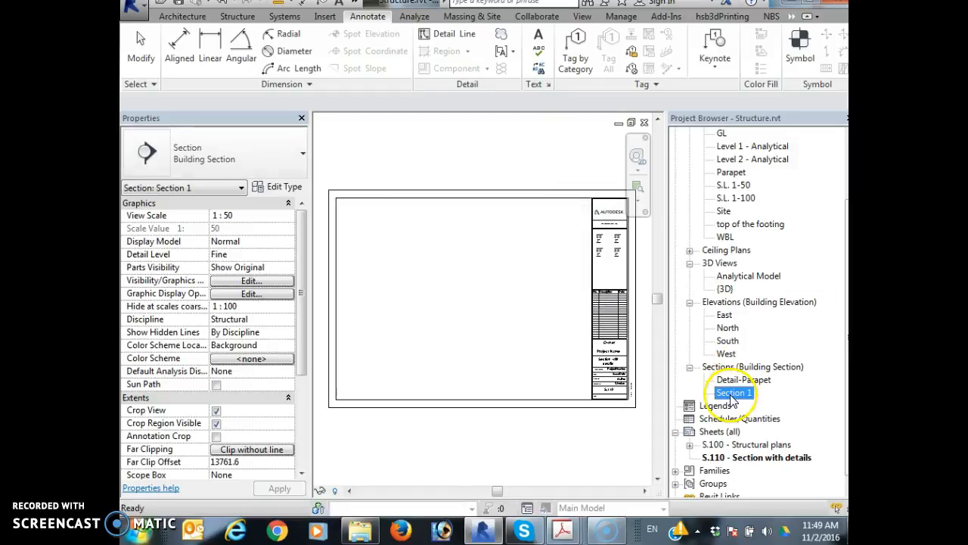
Place the Section 1 view in the upper part of sheet S.110, beside the title block.
drag(734, 393, 382, 247)
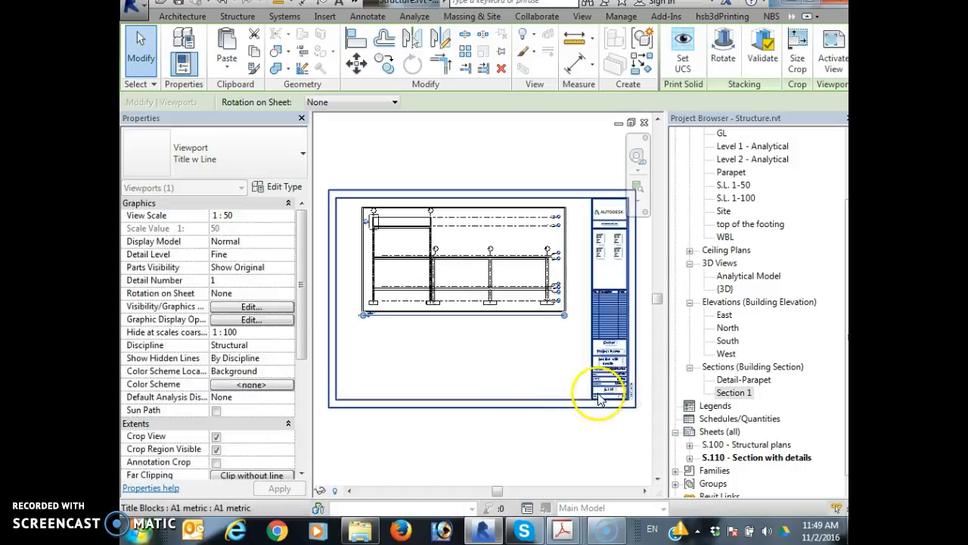
click(745, 393)
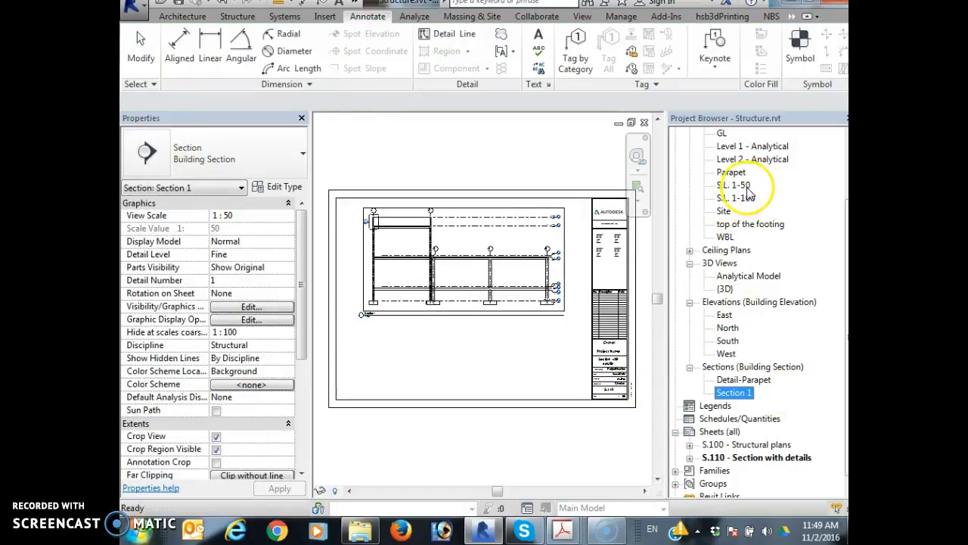
Place the Detail-First floor columns joint view on sheet S.110 below the section, at its left end.
scroll(764, 185, up, 3)
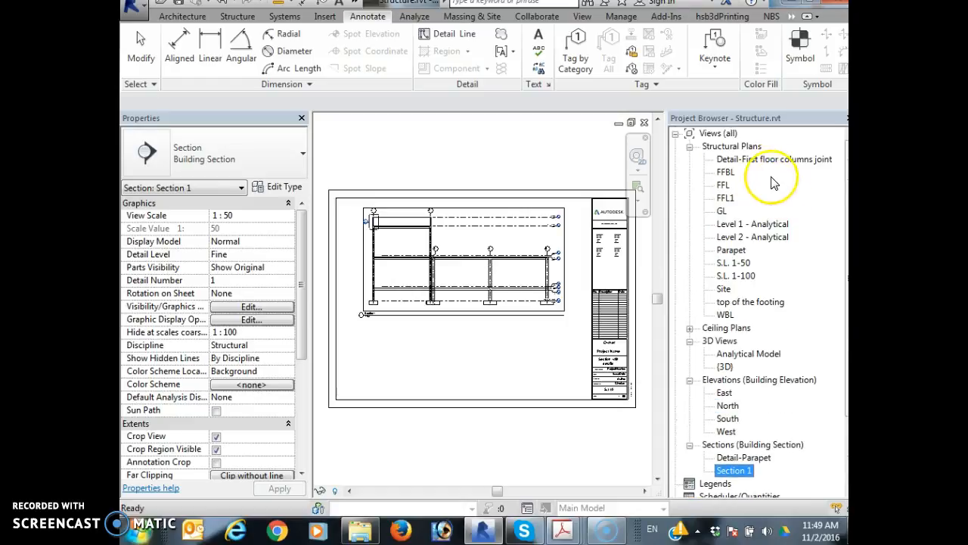
click(767, 160)
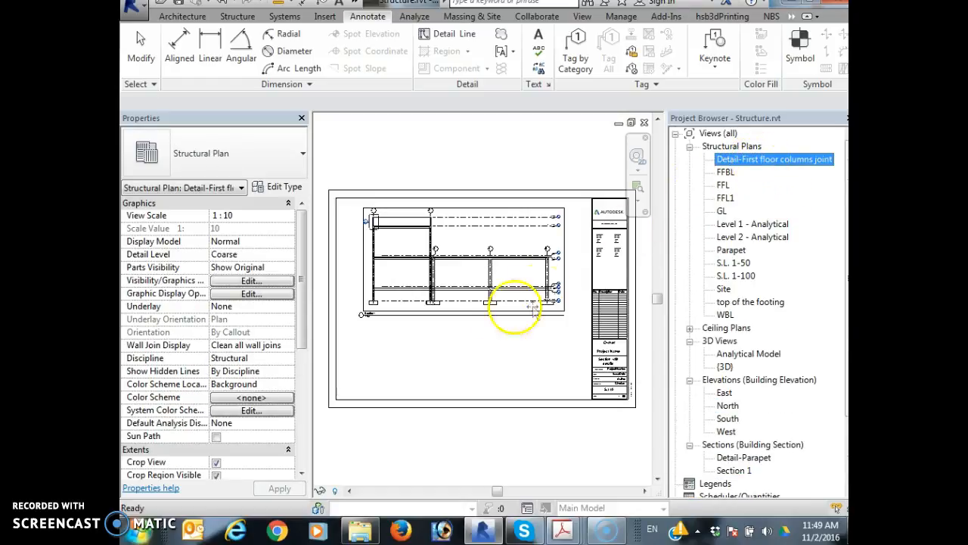
drag(398, 379, 389, 371)
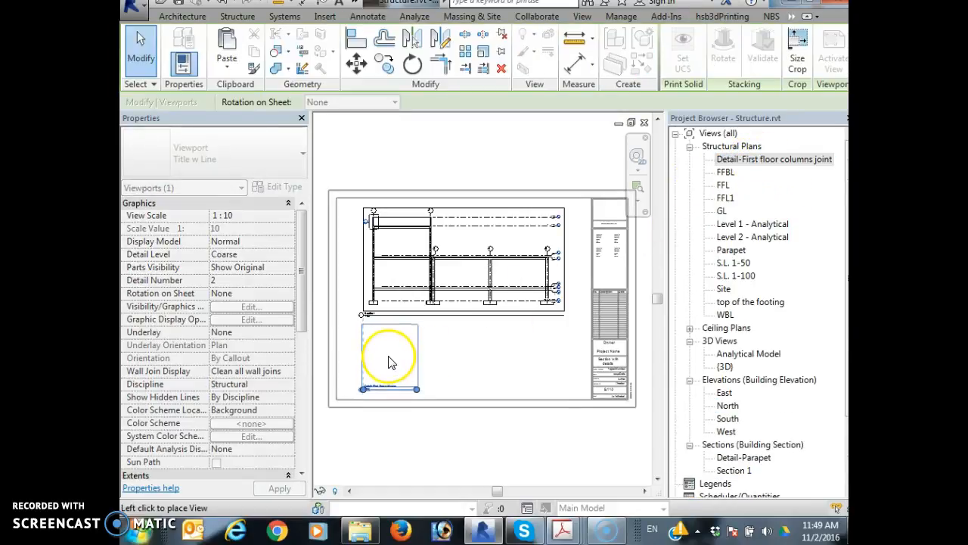
click(389, 362)
click(410, 401)
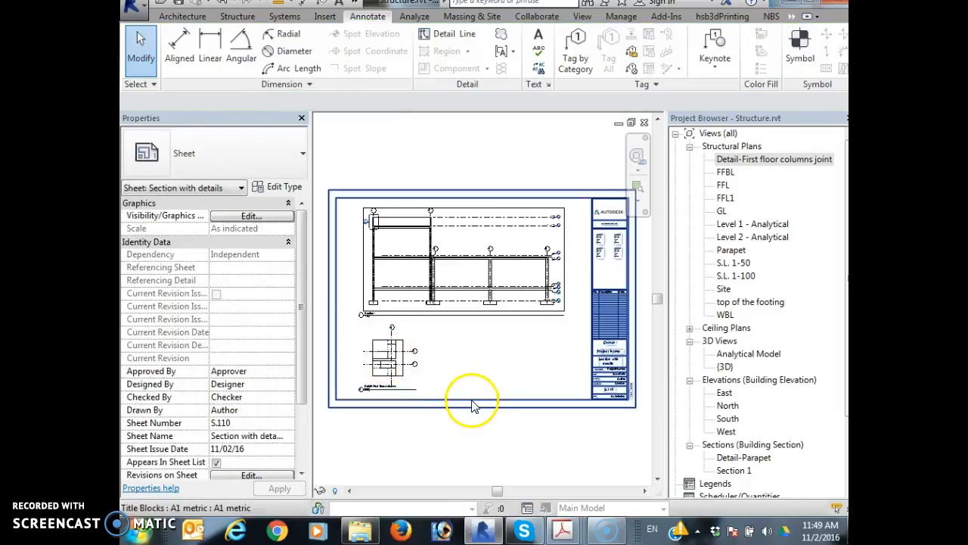
Try to fit the Detail-Parapet view beside the column joint detail on the sheet, and delete its viewport.
click(744, 457)
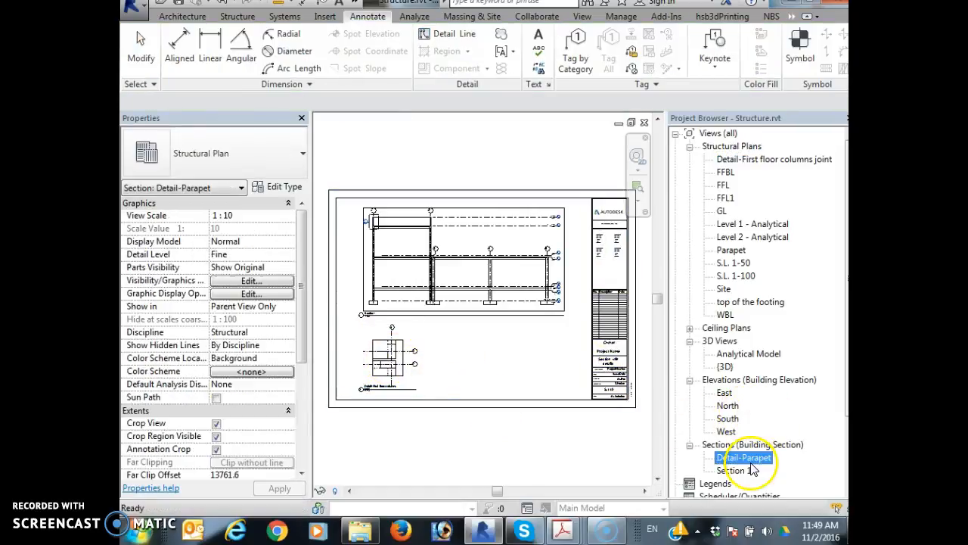
drag(528, 446, 448, 363)
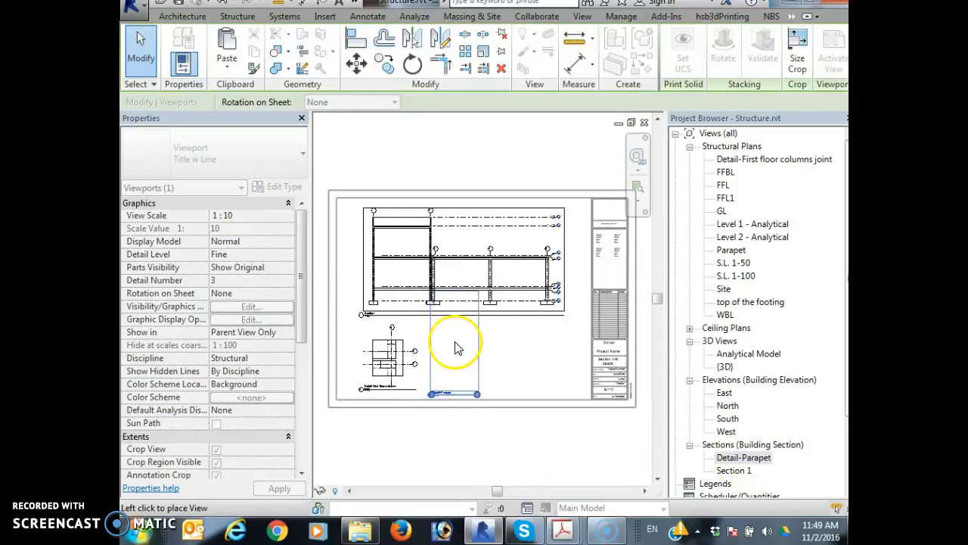
click(457, 350)
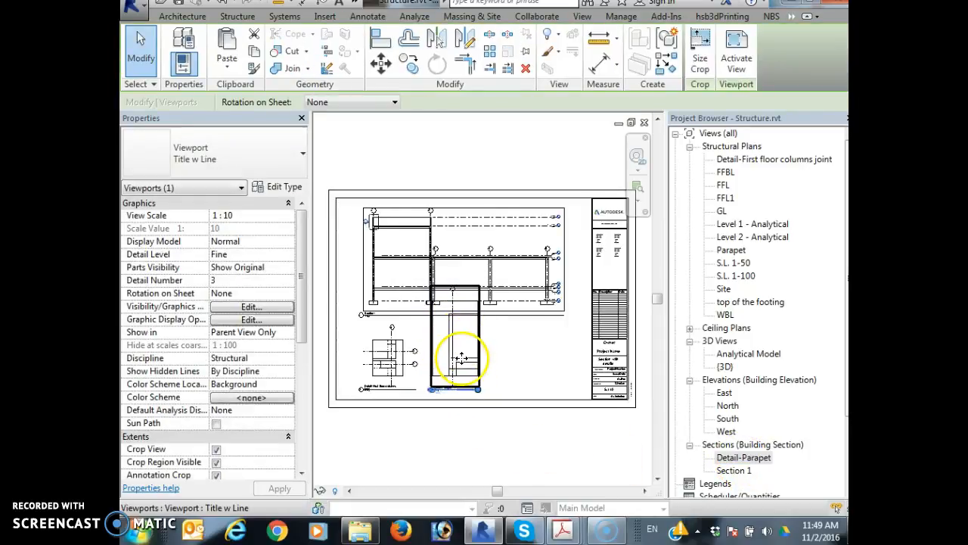
drag(464, 347, 459, 362)
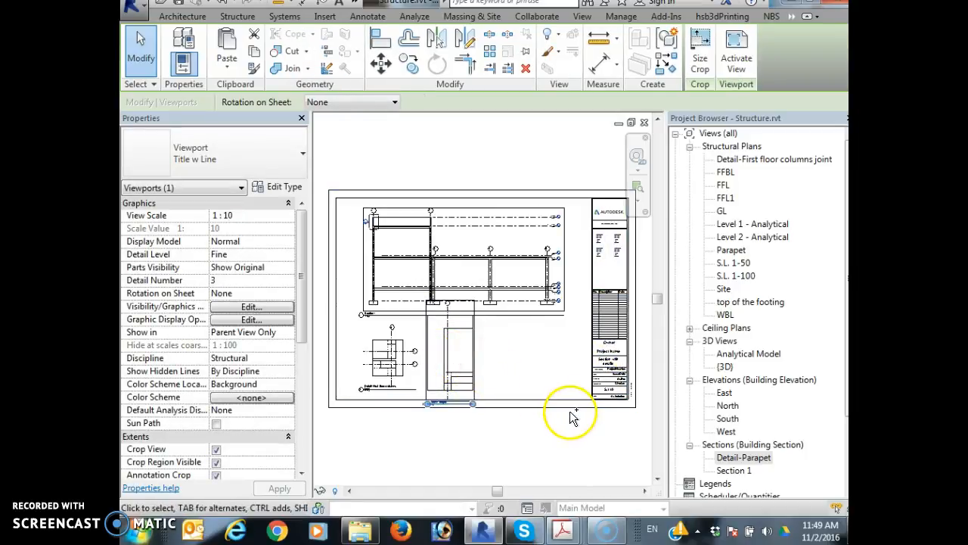
key(Delete)
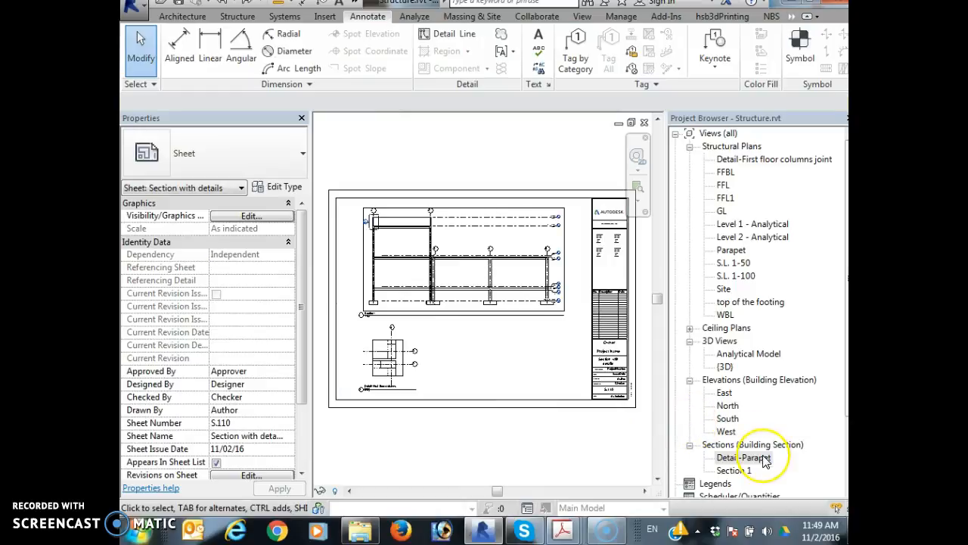
In the Detail-Parapet view, turn off the annotation crop and tighten the upper and left sides of the crop region around the parapet.
double_click(764, 459)
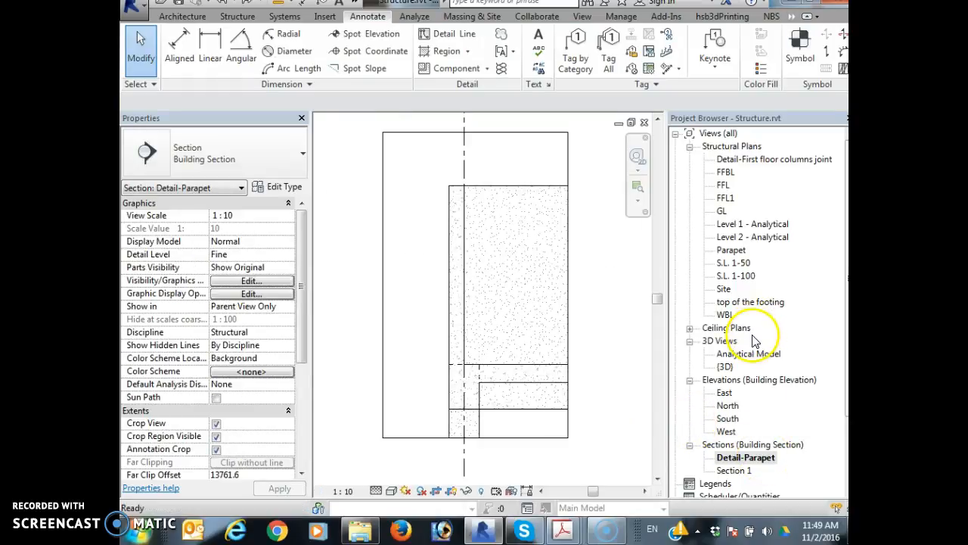
scroll(520, 227, down, 3)
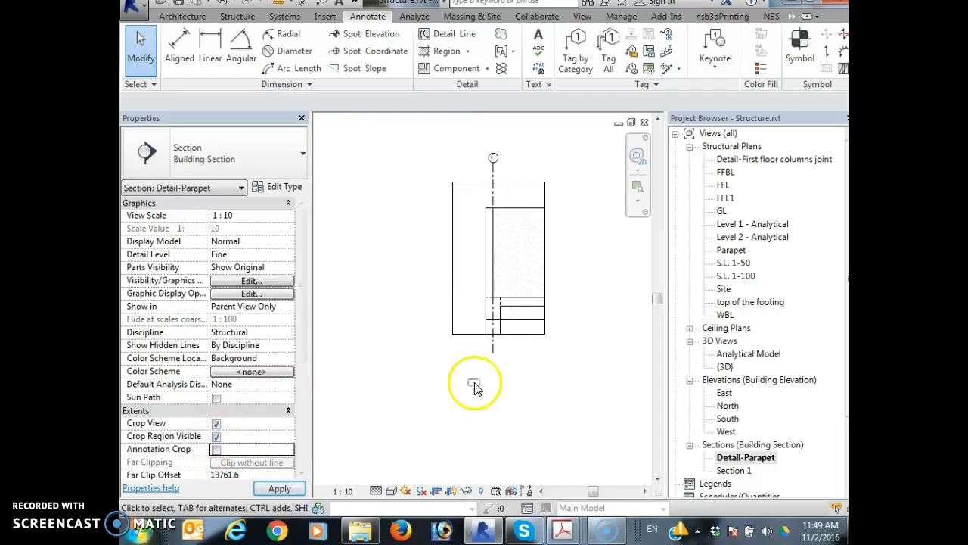
click(465, 333)
drag(490, 201, 496, 217)
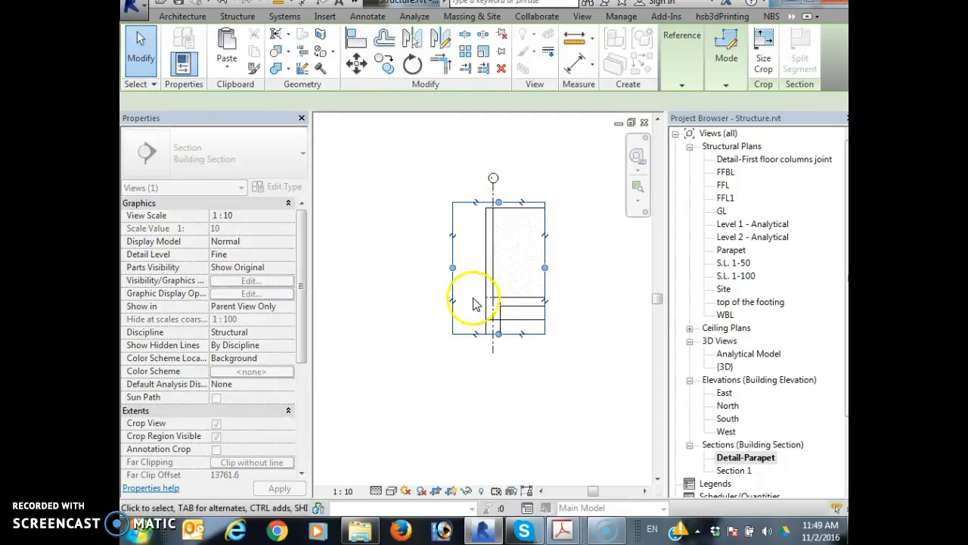
drag(454, 267, 475, 265)
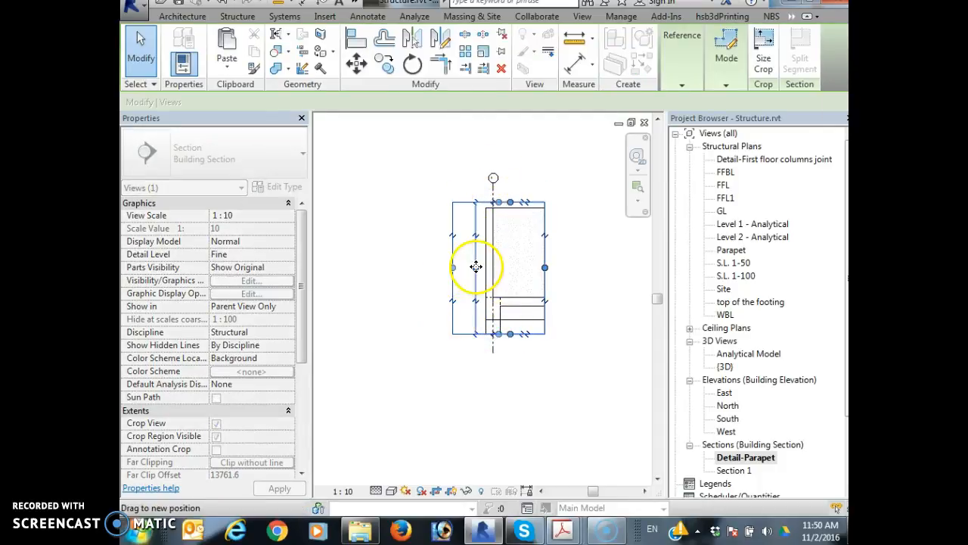
Lower the head of grid 1 in the Detail-Parapet view so its bubble sits just above the parapet.
click(495, 196)
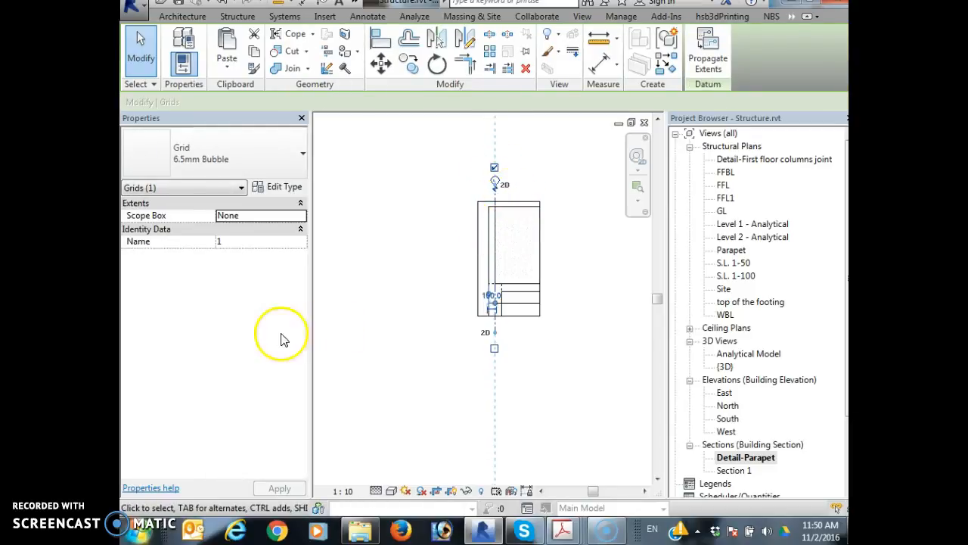
scroll(513, 190, up, 2)
scroll(512, 192, up, 1)
click(439, 223)
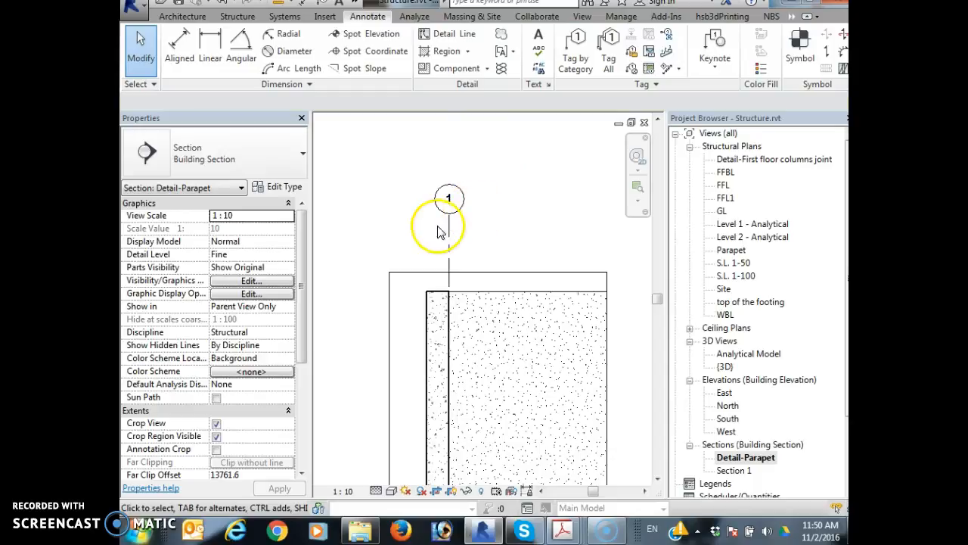
click(450, 218)
drag(451, 220, 450, 269)
scroll(519, 255, down, 3)
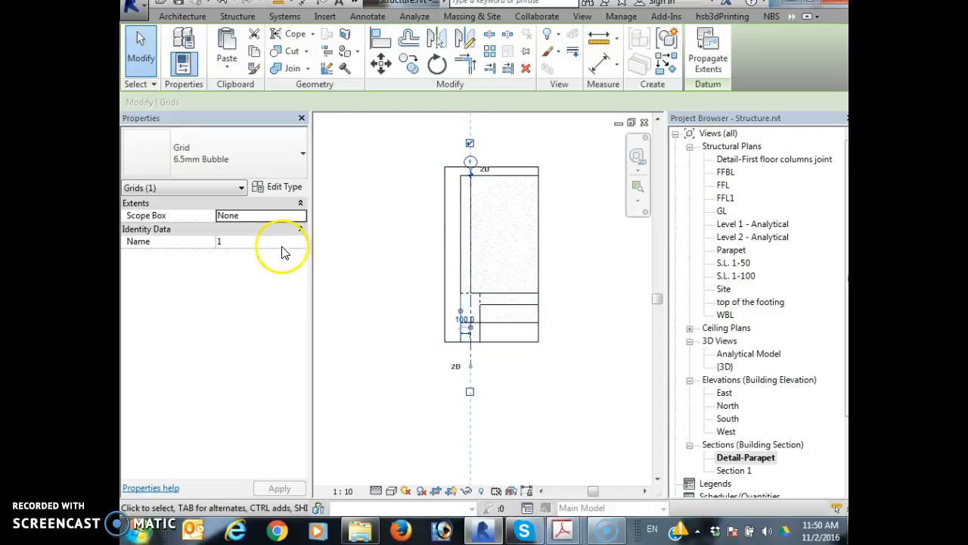
click(332, 263)
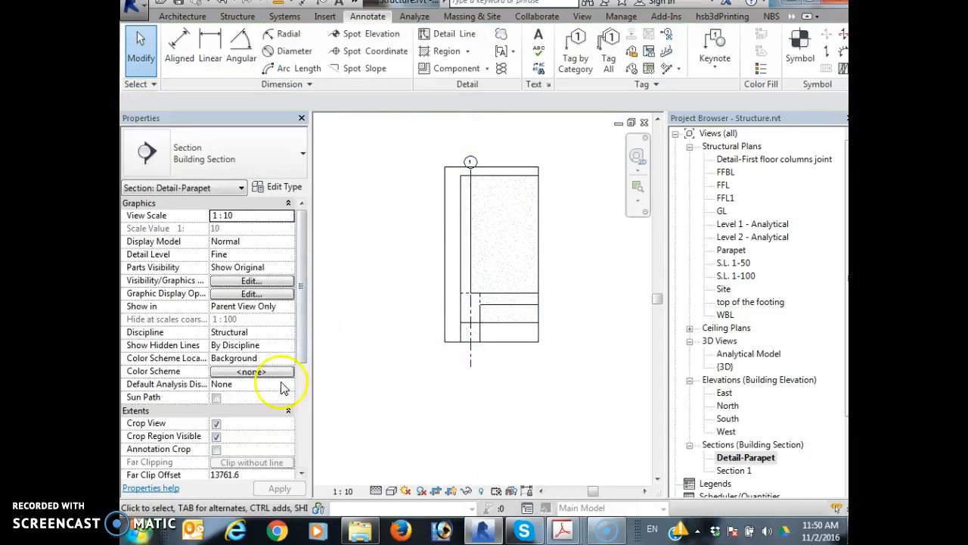
Turn the Detail-Parapet view's annotation crop back on with its crop region hidden, and reopen sheet S.110 - Section with details.
click(216, 450)
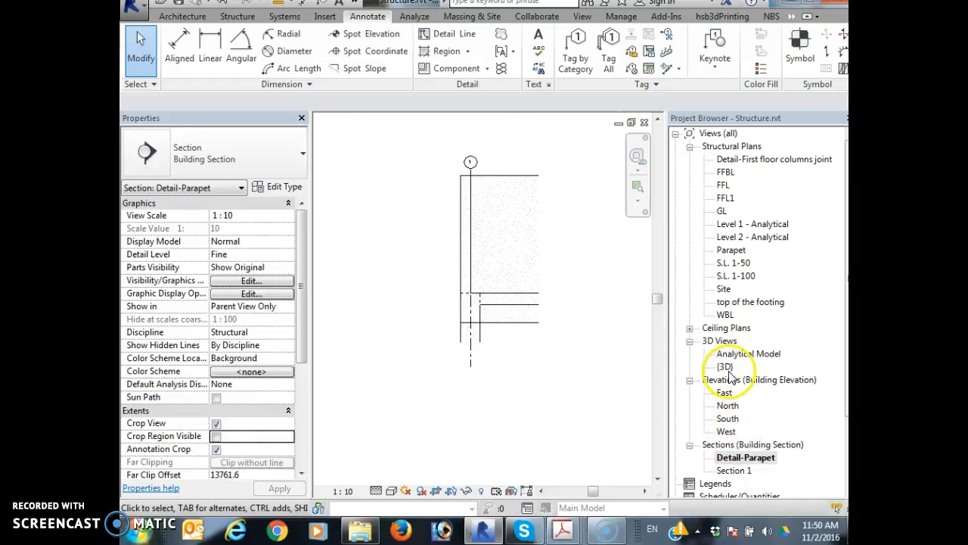
scroll(768, 485, down, 3)
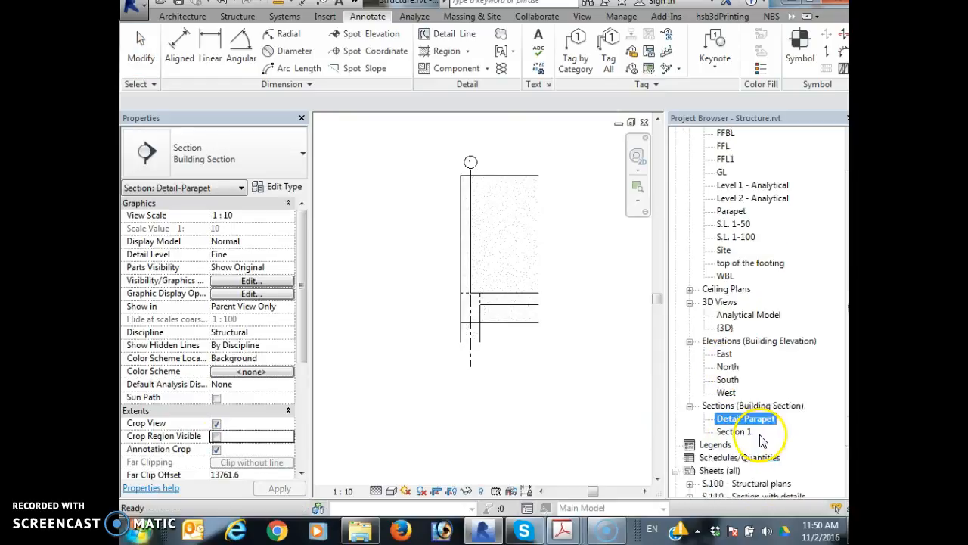
double_click(753, 470)
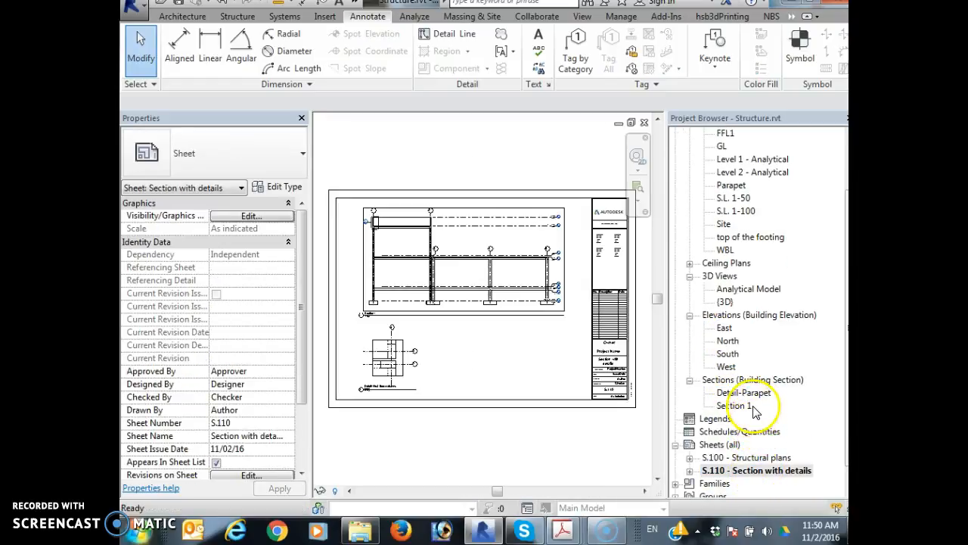
click(738, 406)
drag(504, 375, 463, 360)
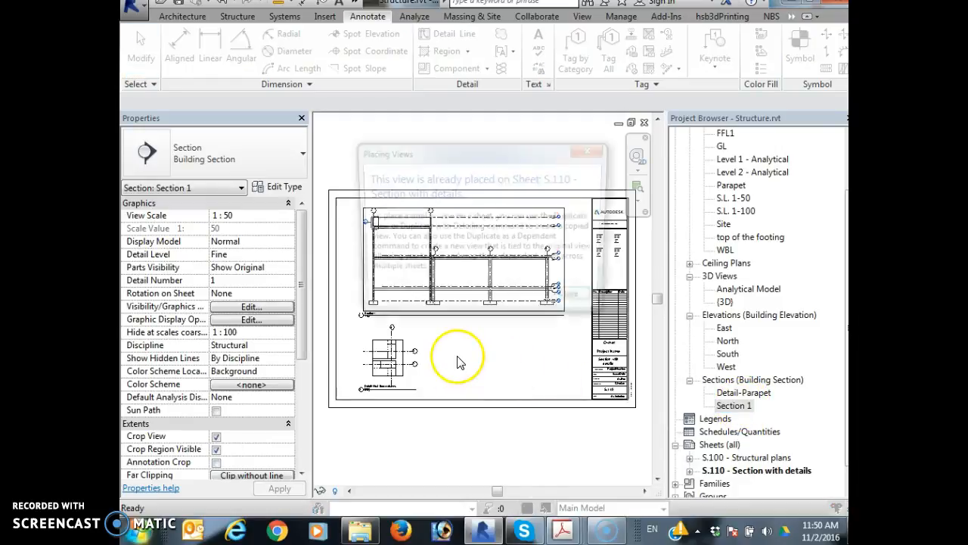
click(574, 303)
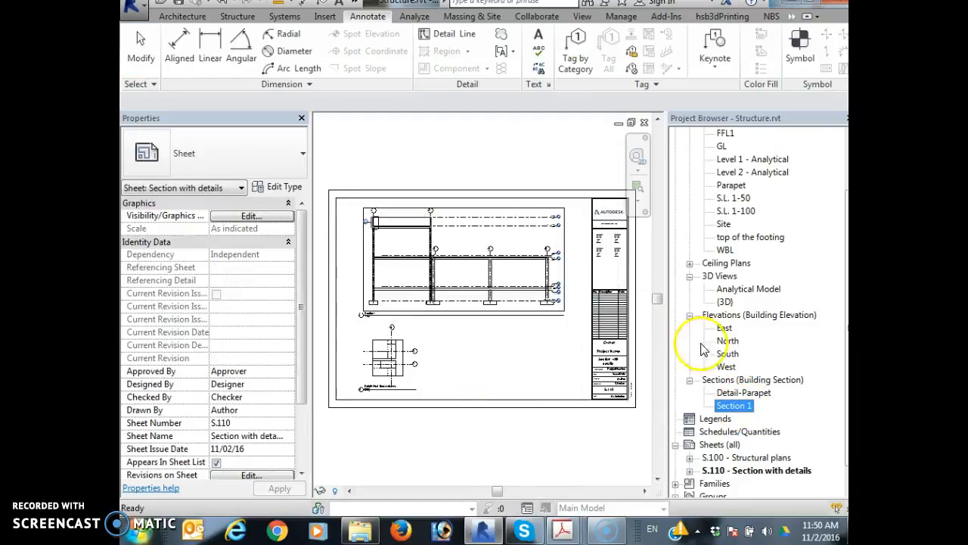
Place the Detail-Parapet view below the section, beside the column joint detail, and shift it down clear of the section's title.
click(746, 393)
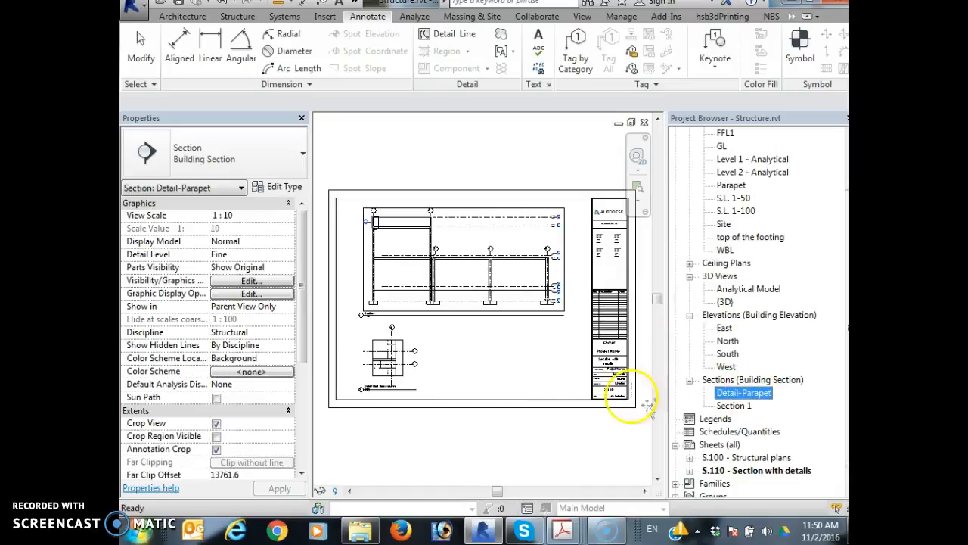
drag(459, 382, 454, 370)
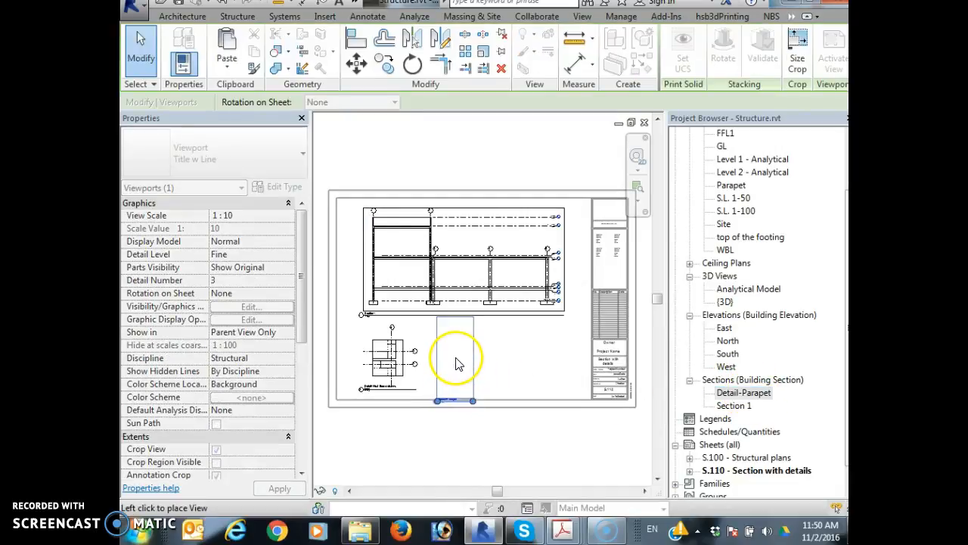
click(452, 352)
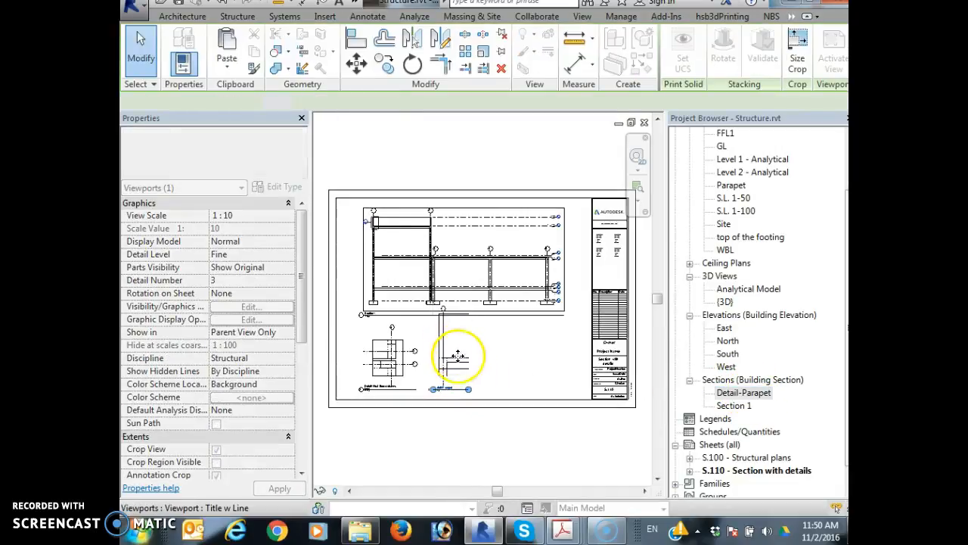
scroll(477, 356, up, 5)
drag(564, 297, 558, 335)
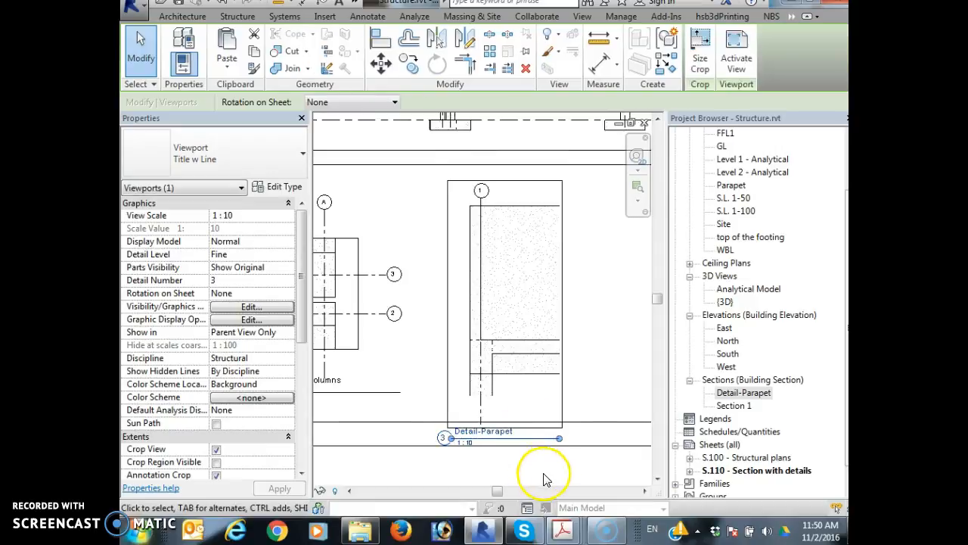
Move the Detail-Parapet view title up inside the sheet border, directly under the detail.
click(540, 463)
click(530, 443)
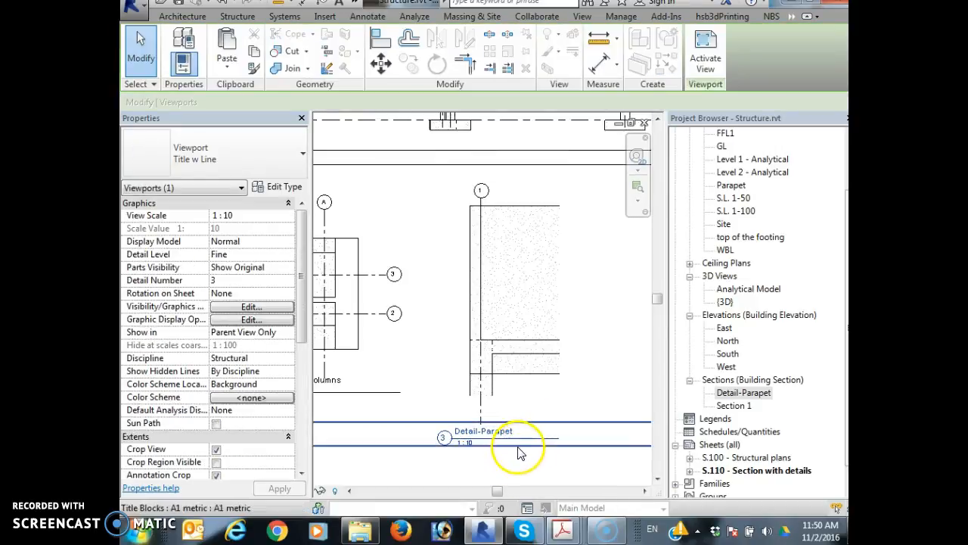
click(533, 483)
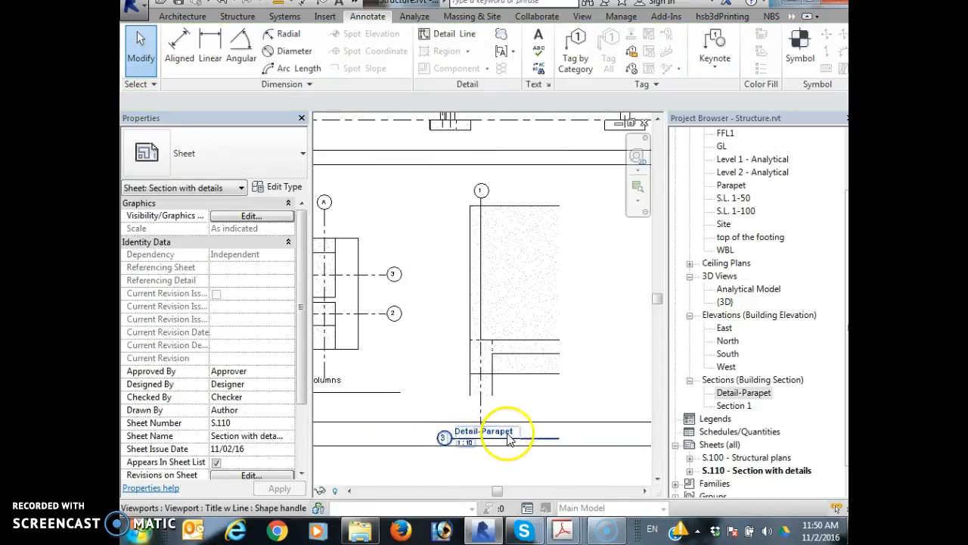
click(532, 438)
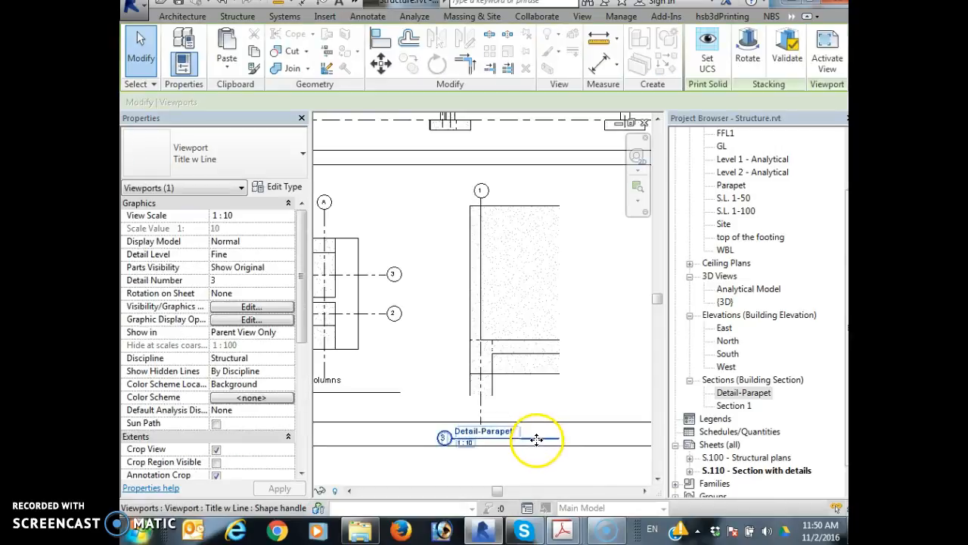
drag(532, 439, 536, 411)
click(410, 421)
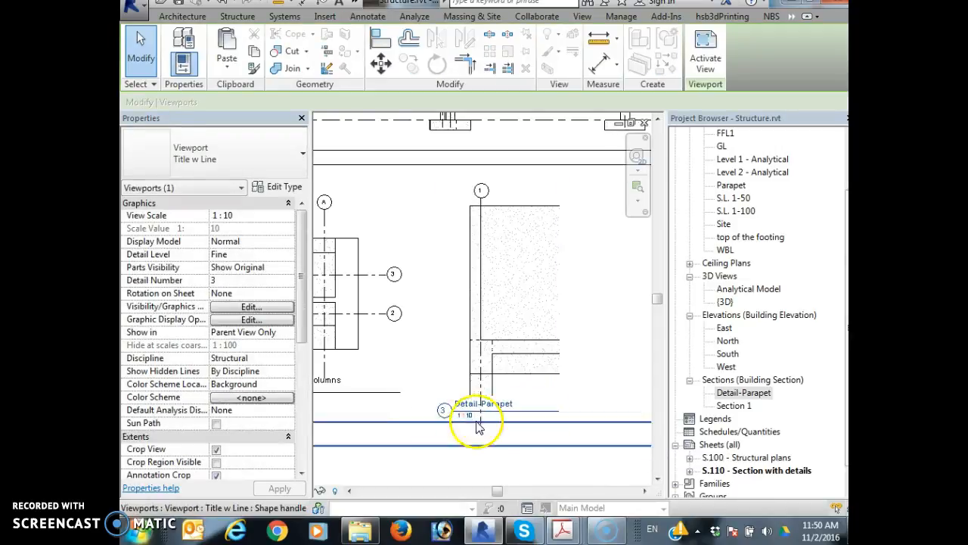
Lower the title of the first floor columns joint detail to line up with the Detail-Parapet title.
click(382, 393)
middle_drag(480, 423, 486, 344)
drag(487, 346, 487, 363)
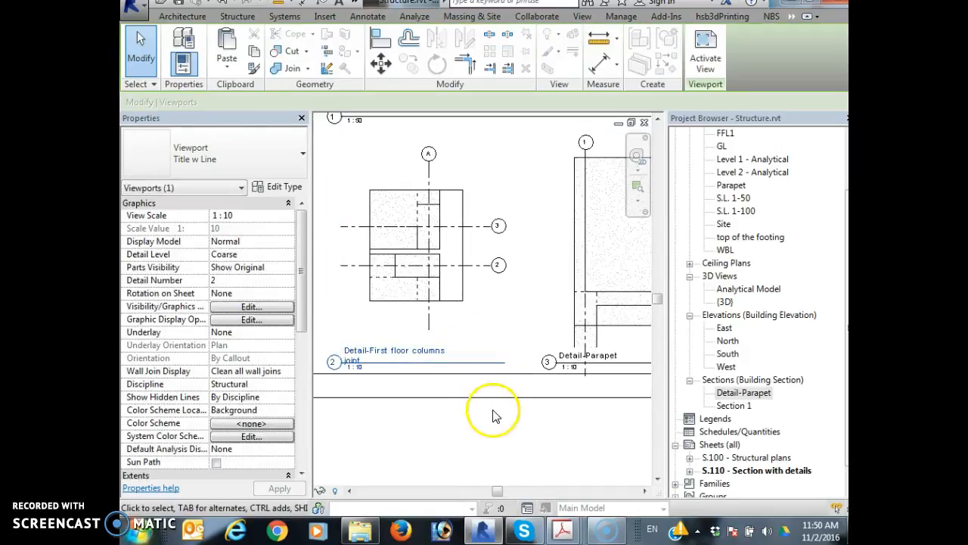
click(493, 412)
Shorten the lower end of grid 1 in the Detail-Parapet view to just below the column, and return to sheet S.110.
scroll(499, 401, down, 1)
scroll(432, 435, up, 4)
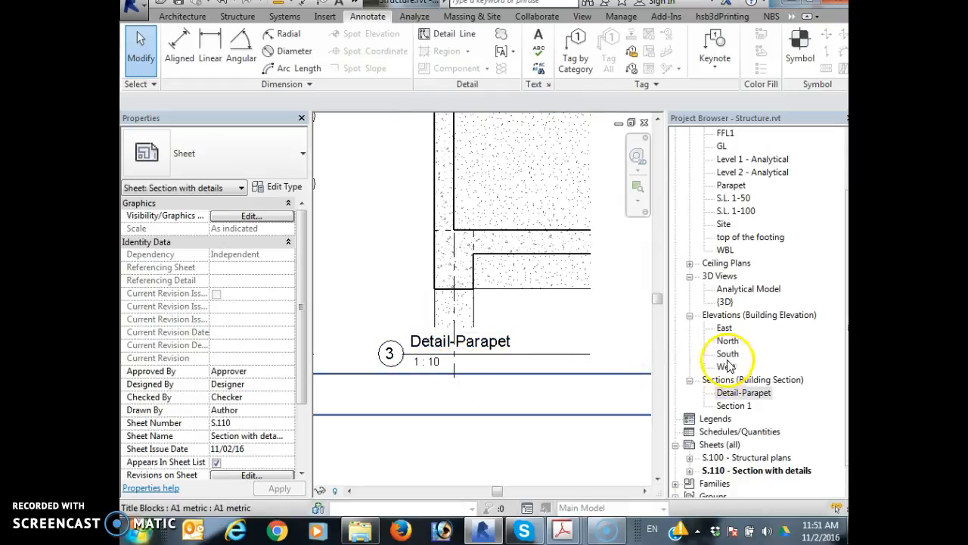
double_click(746, 395)
click(469, 379)
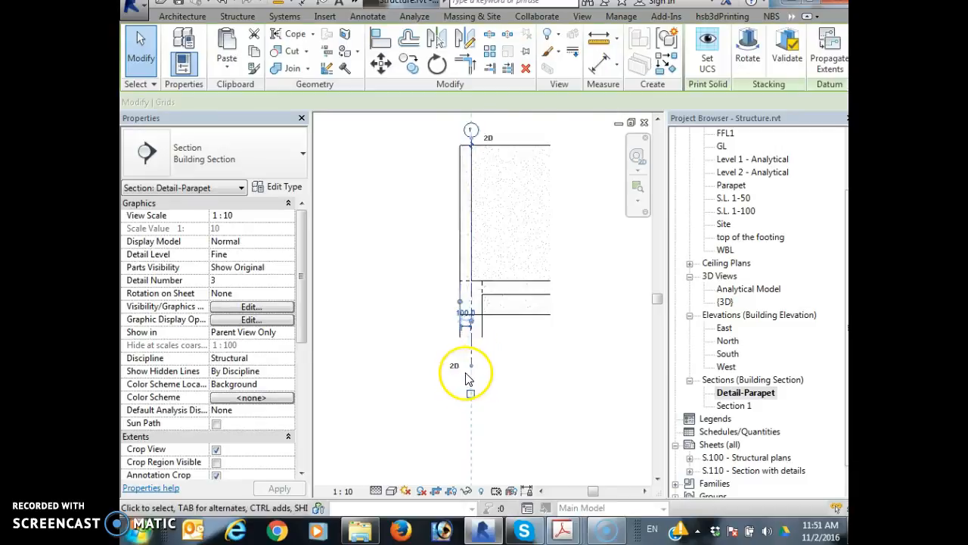
scroll(466, 379, up, 2)
drag(479, 359, 478, 317)
click(527, 358)
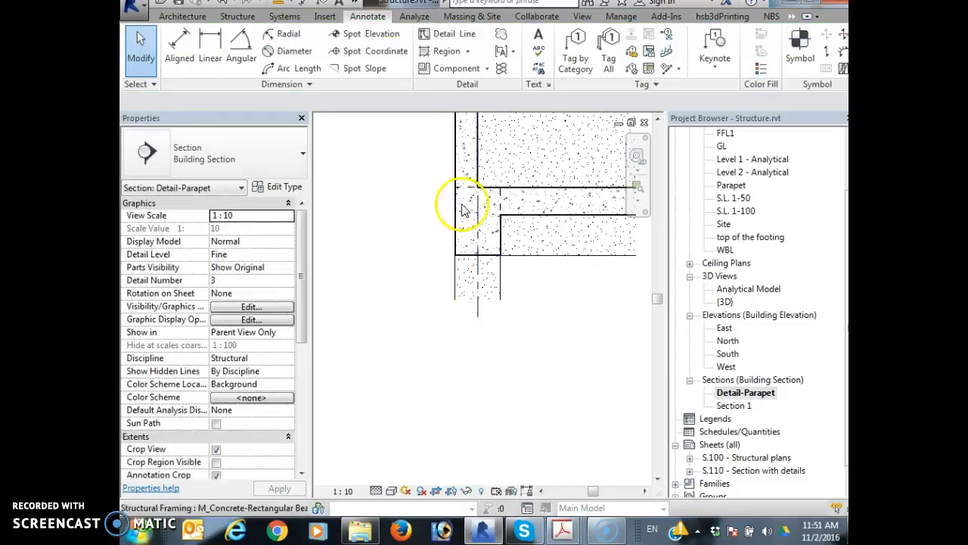
double_click(761, 471)
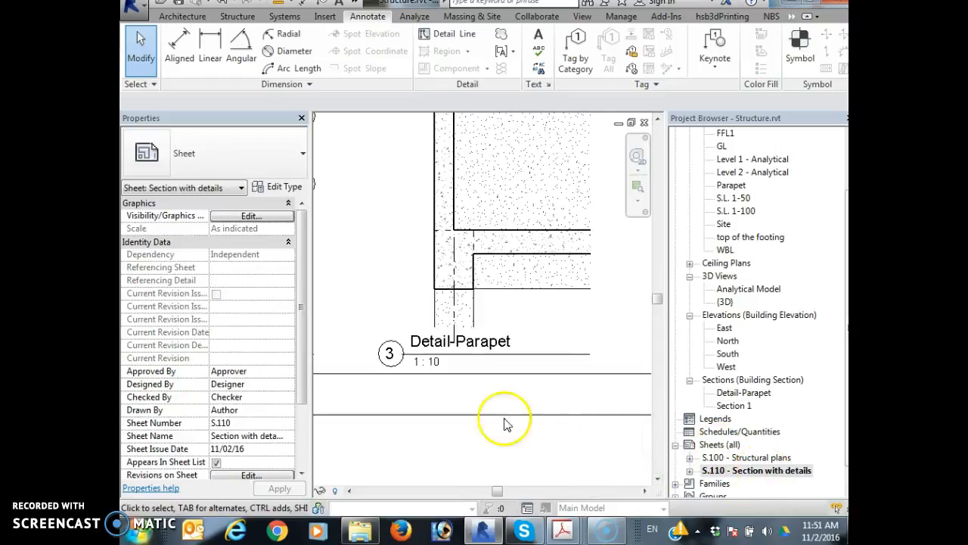
Open the default 3D view and rename it as 3d Parapet Detail.
scroll(431, 363, down, 3)
middle_drag(433, 301, 541, 328)
scroll(598, 309, down, 5)
middle_drag(521, 404, 447, 404)
scroll(376, 416, down, 1)
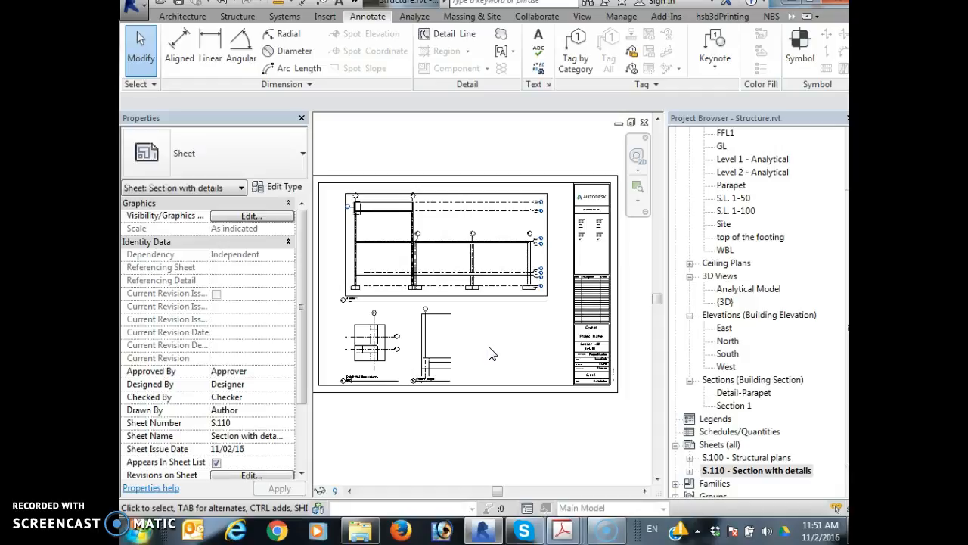
double_click(725, 302)
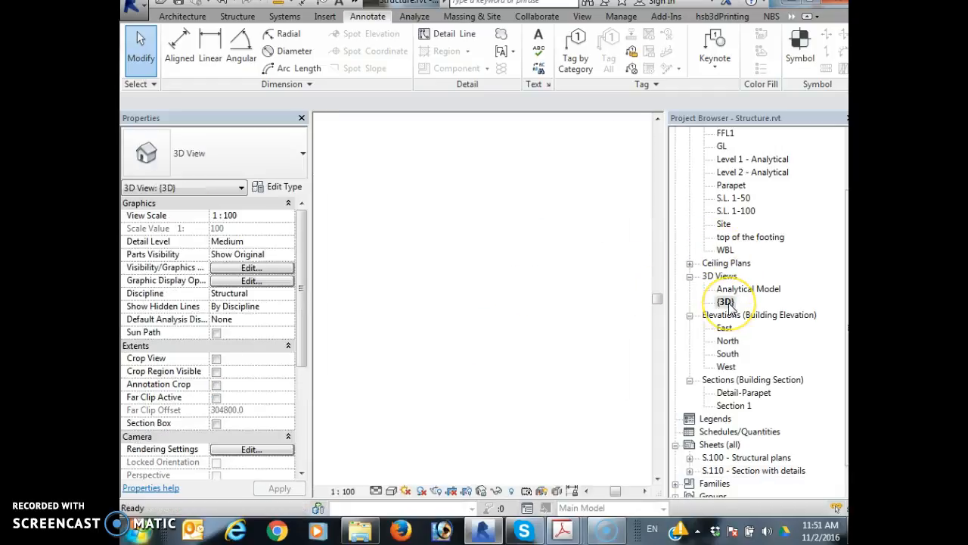
right_click(728, 305)
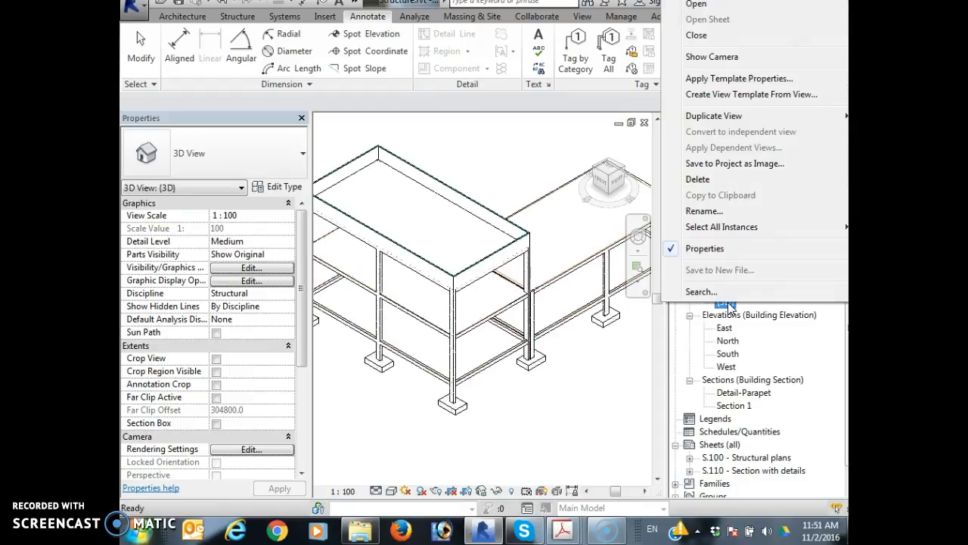
click(703, 211)
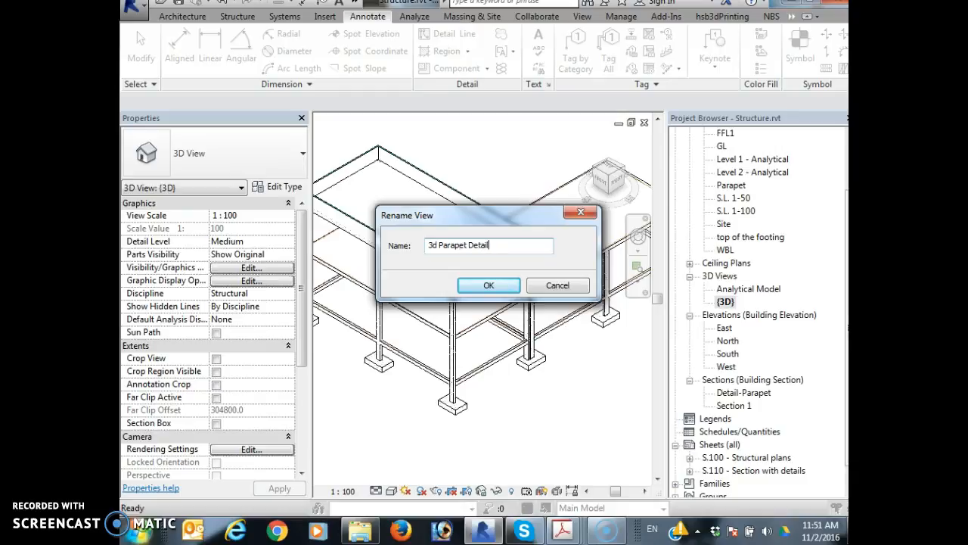
click(490, 286)
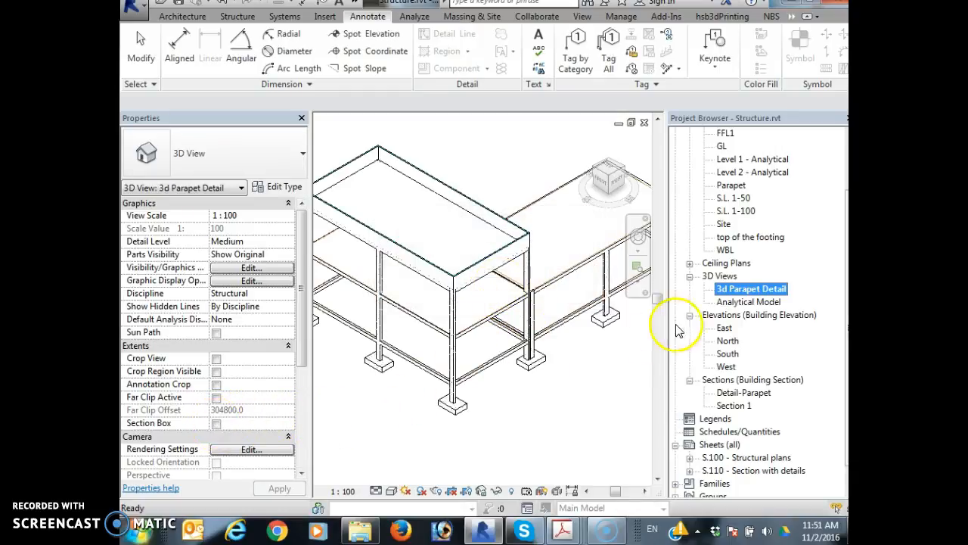
Turn on the section box in the 3d Parapet Detail view and pull two of its sides in around a single corner column.
click(216, 424)
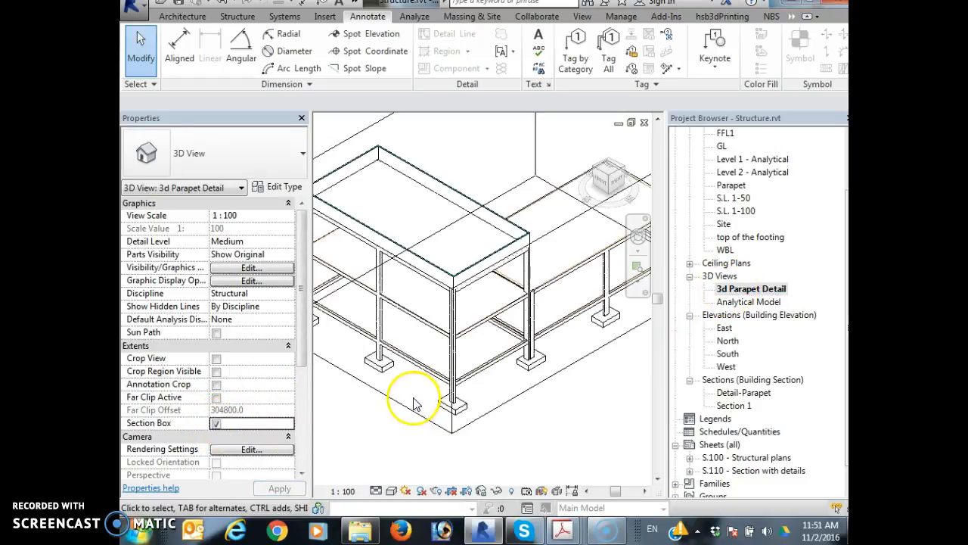
click(460, 397)
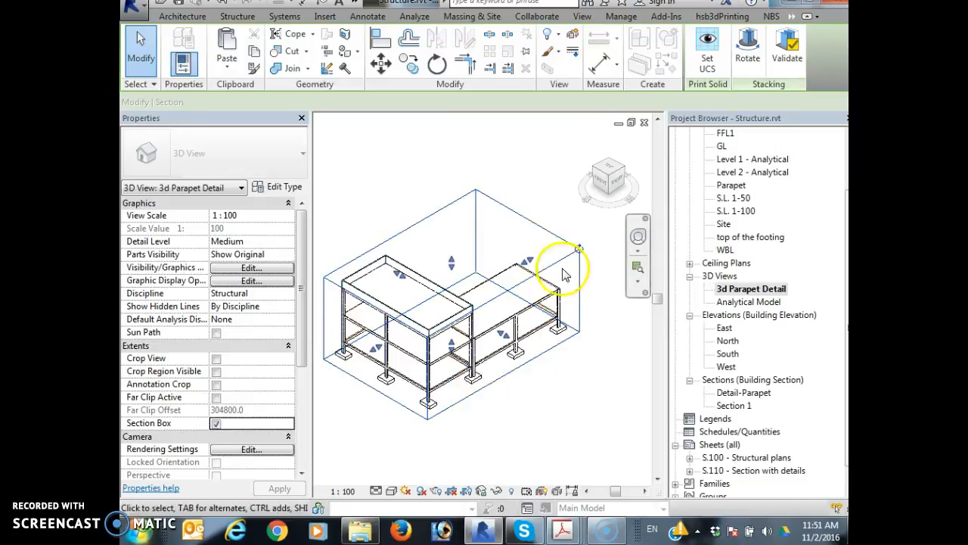
drag(528, 262, 450, 299)
drag(469, 362, 367, 306)
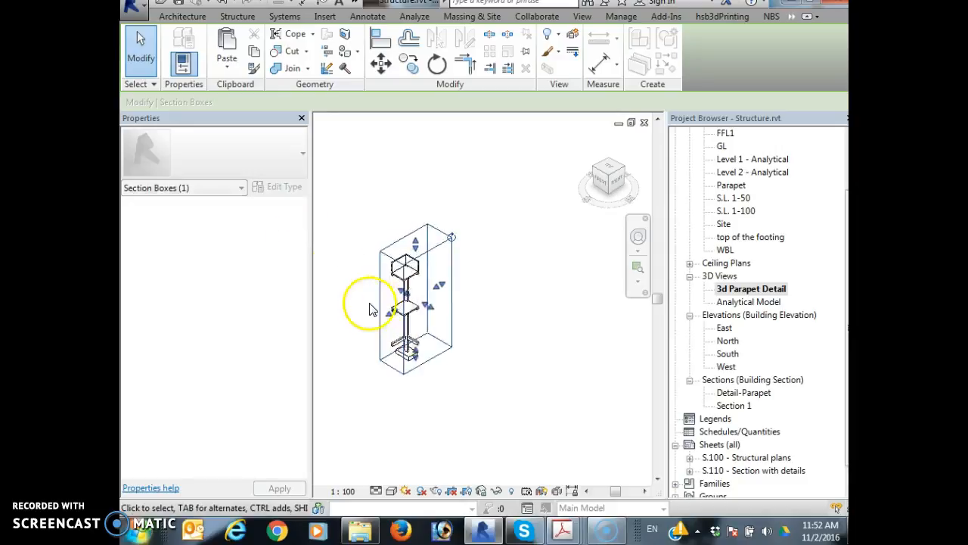
Raise the bottom of the section box to a little below the roof slab, cutting off the lower floors and footing.
scroll(370, 310, up, 5)
middle_drag(432, 379, 455, 342)
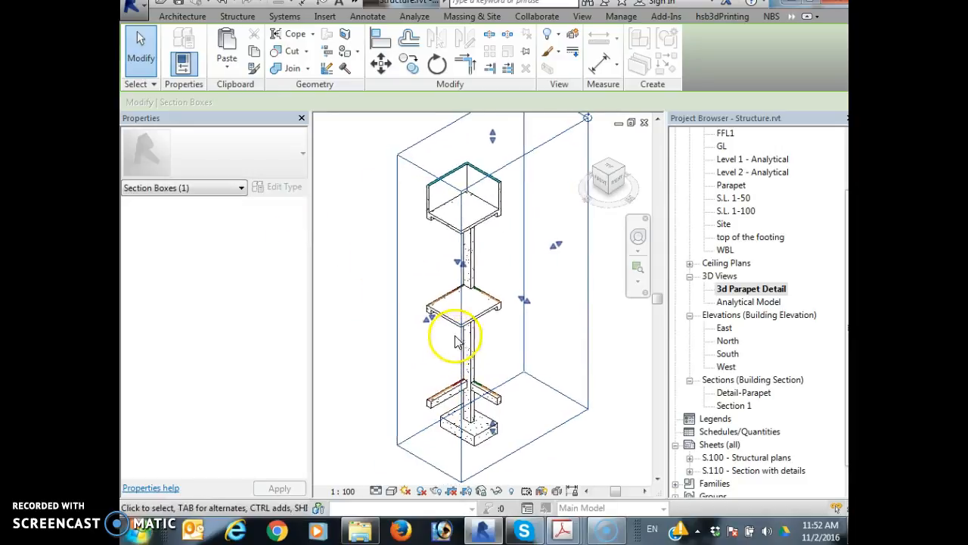
scroll(495, 261, down, 1)
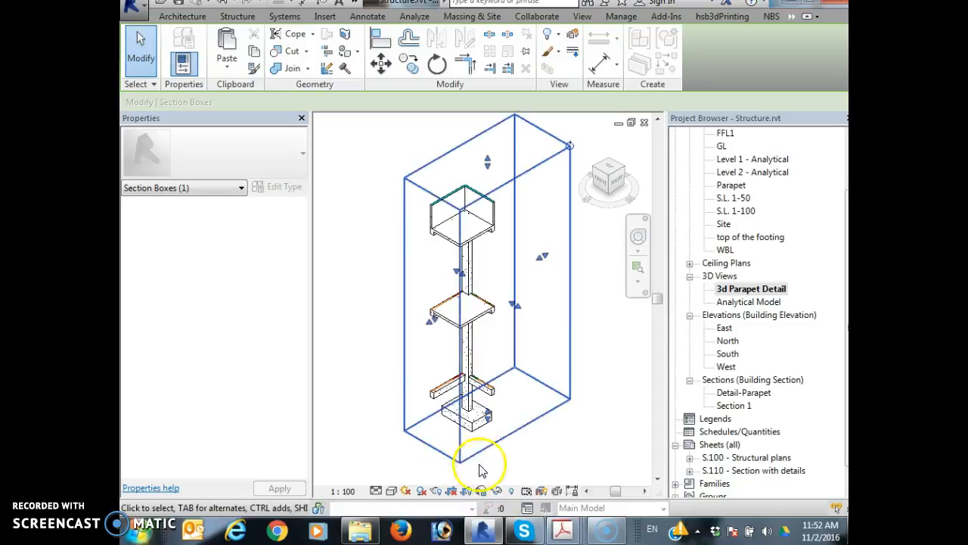
drag(489, 424, 486, 244)
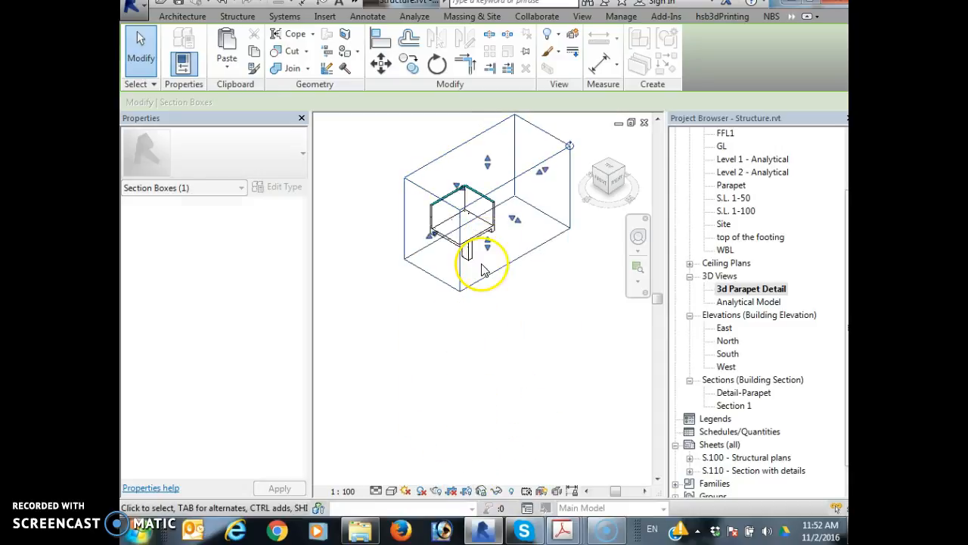
Raise the section box's bottom face further so only a short column stub remains under the roof slab.
click(639, 237)
drag(634, 277, 635, 225)
middle_drag(491, 220, 484, 322)
scroll(492, 395, up, 2)
key(Escape)
key(Escape)
scroll(492, 422, down, 1)
click(496, 344)
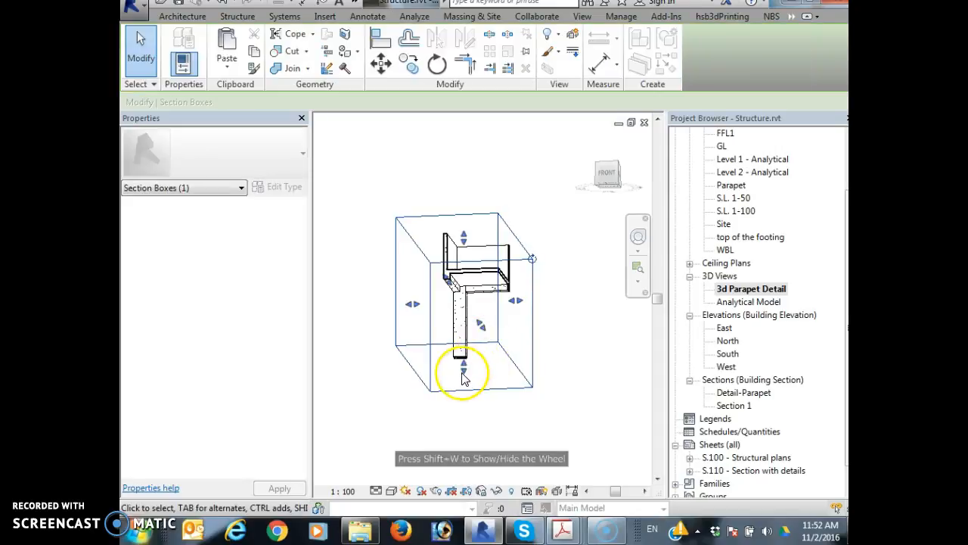
click(463, 374)
click(478, 344)
drag(464, 371, 462, 330)
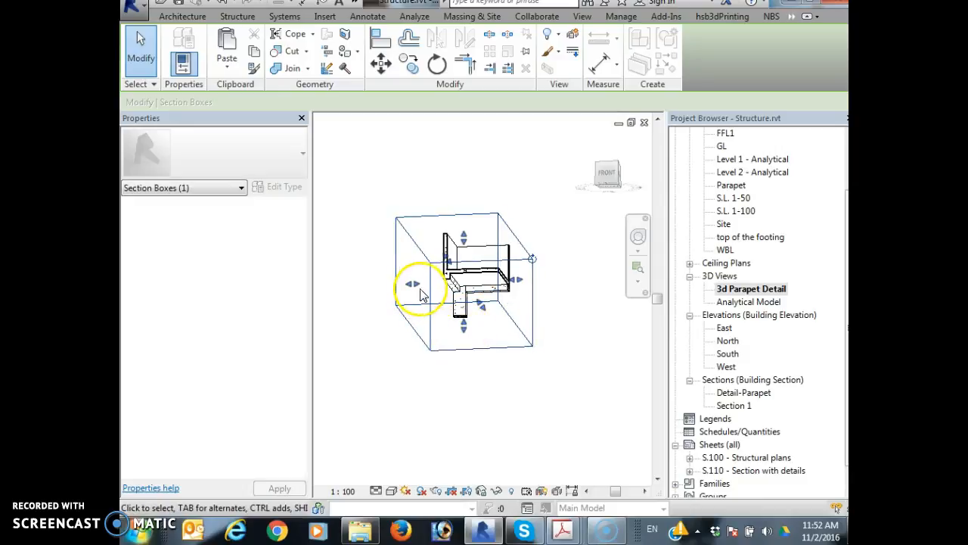
Orbit the 3D view to show the parapet corner nearly level, between the front and right faces.
click(419, 290)
click(637, 237)
drag(615, 274, 478, 261)
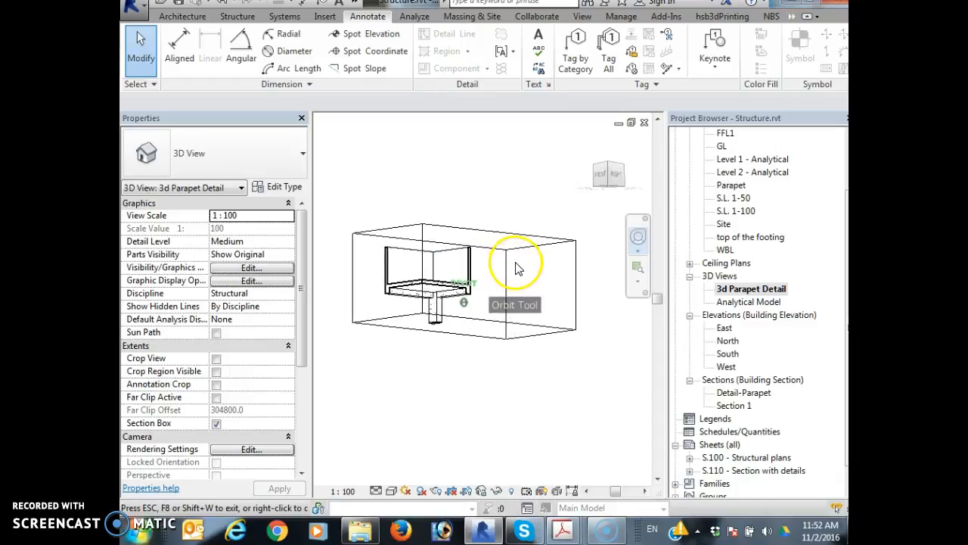
key(Escape)
scroll(421, 309, up, 3)
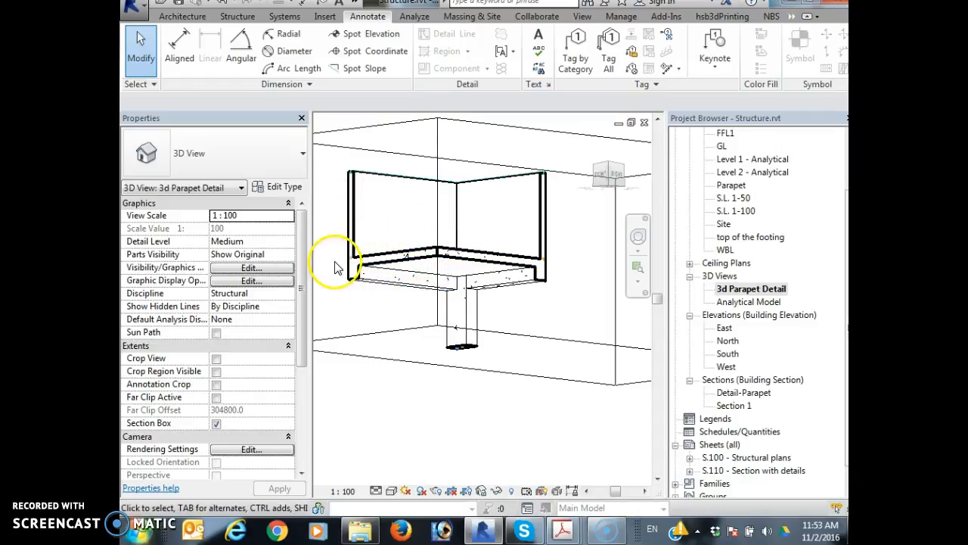
scroll(552, 325, down, 5)
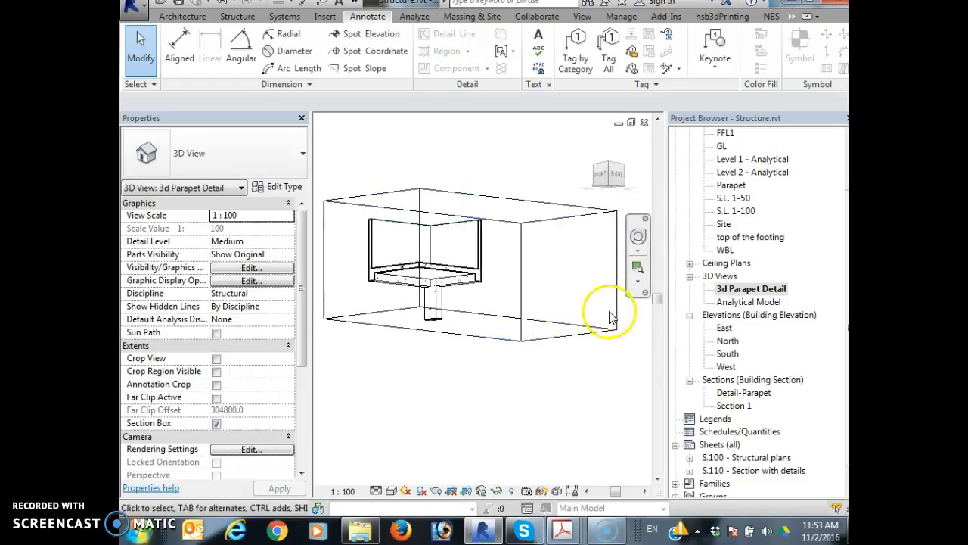
Pull the far side face of the section box in closer to the parapet corner, shortening the box.
click(612, 318)
click(547, 280)
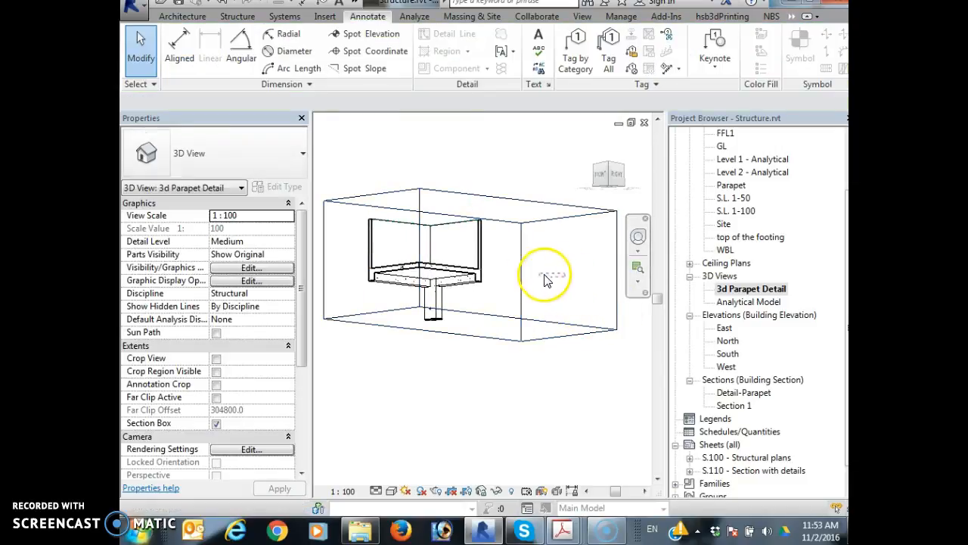
click(568, 216)
click(547, 280)
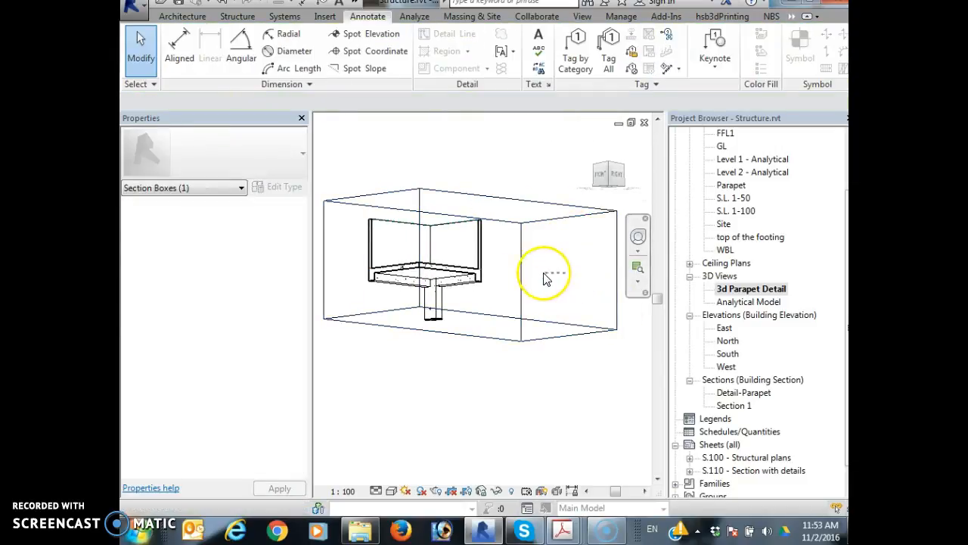
click(583, 277)
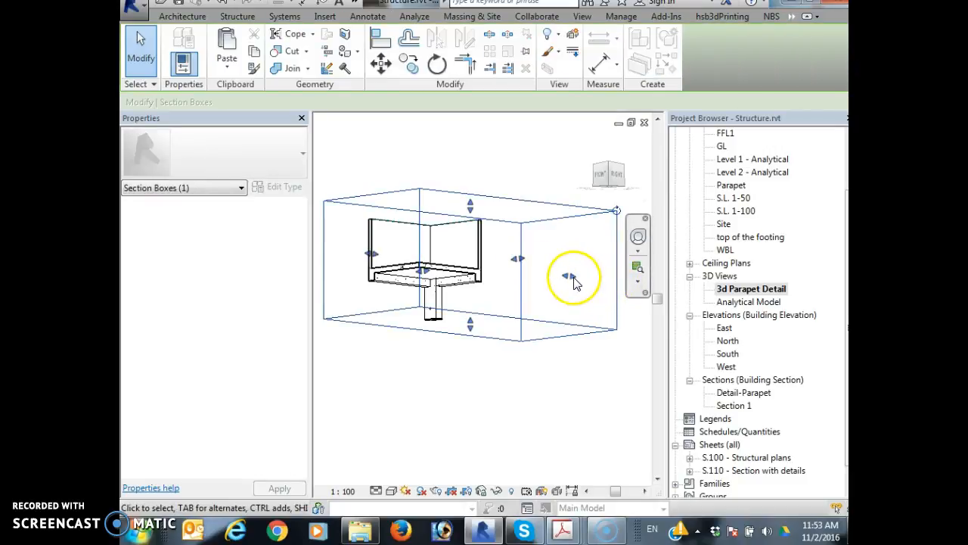
click(573, 282)
click(590, 286)
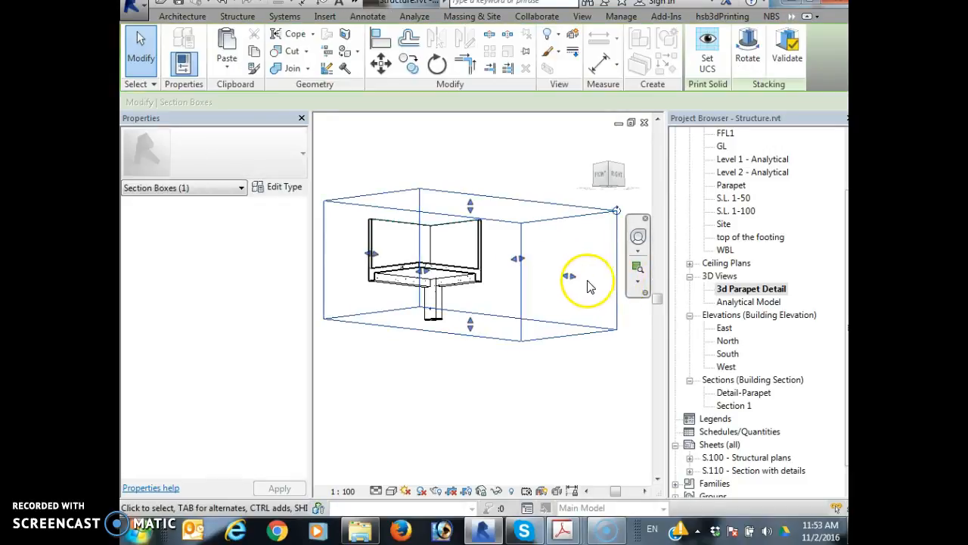
drag(569, 276, 508, 268)
click(503, 358)
Turn on Crop View with a visible crop region and tighten all four of its edges around the parapet corner.
middle_drag(410, 266, 447, 303)
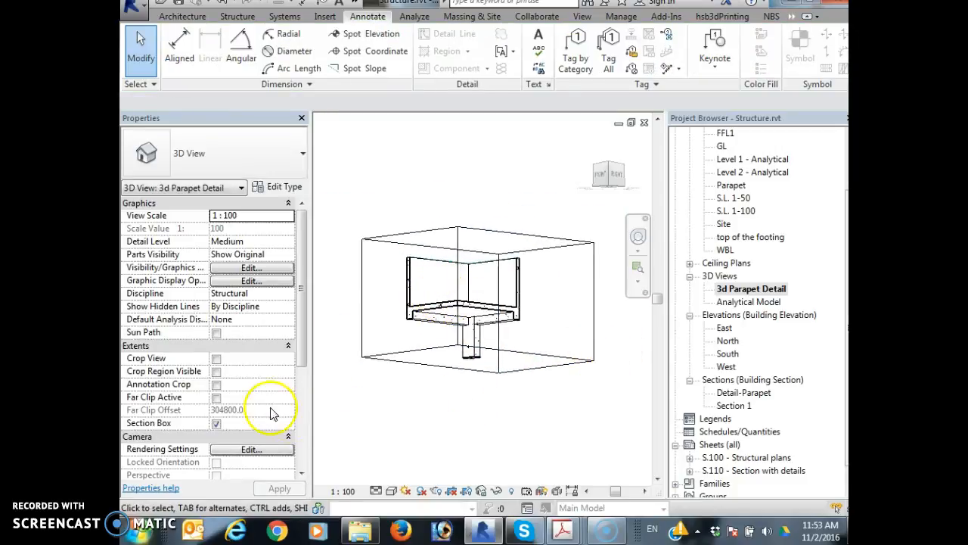
click(217, 372)
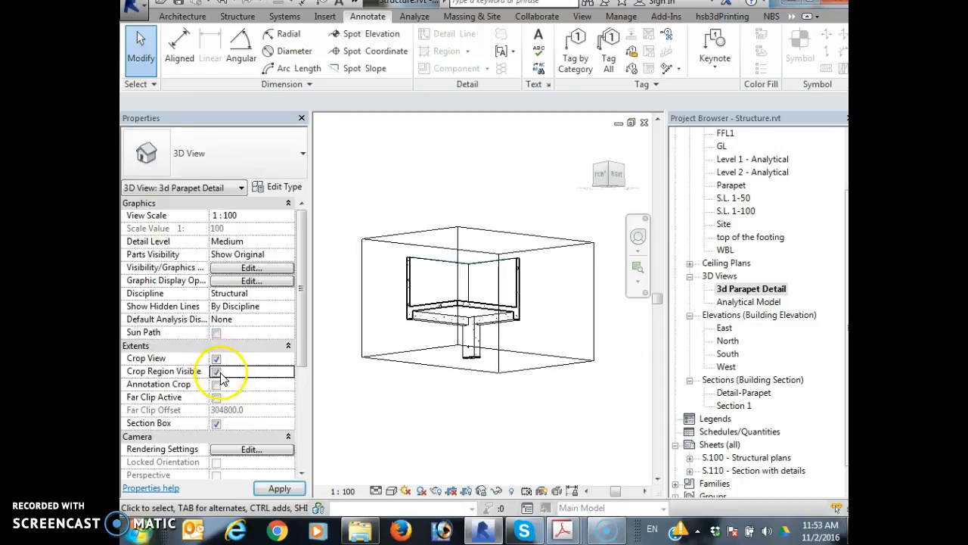
scroll(399, 404, down, 2)
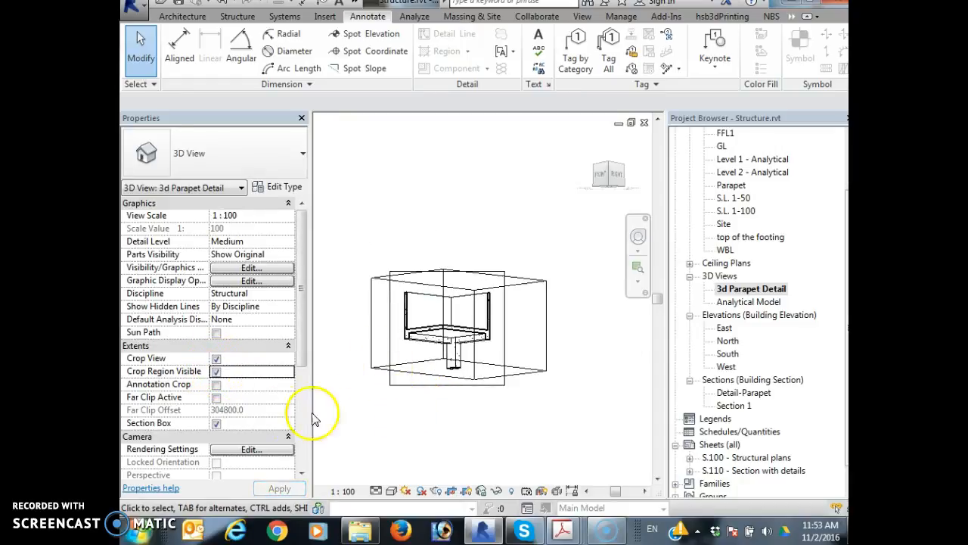
click(413, 385)
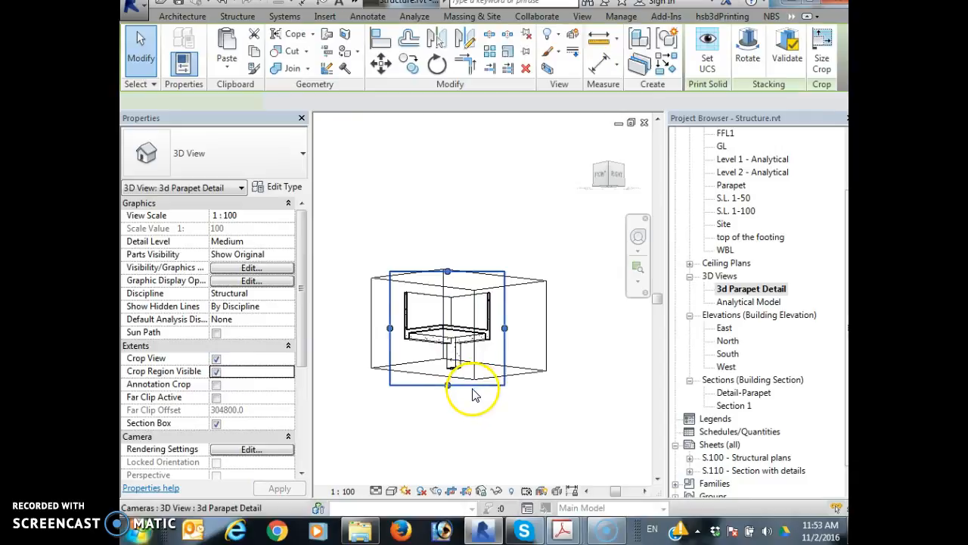
scroll(443, 382, up, 3)
drag(443, 381, 443, 352)
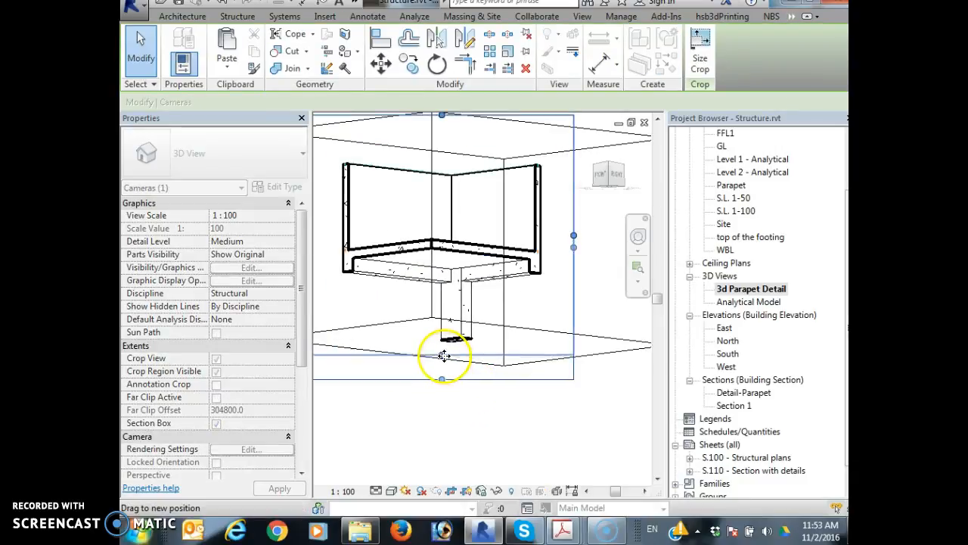
drag(573, 235, 551, 235)
middle_drag(461, 246, 574, 274)
drag(423, 261, 446, 261)
drag(545, 158, 540, 194)
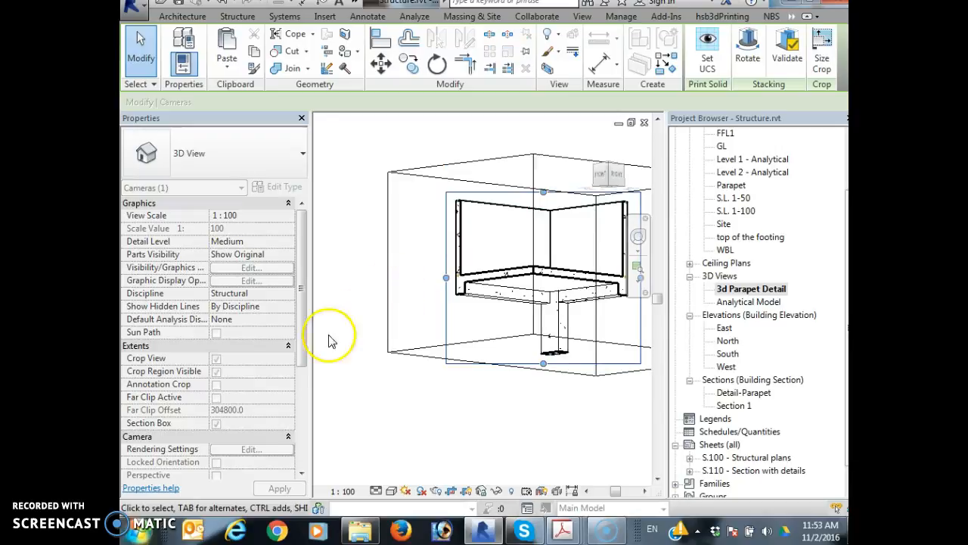
Hide the crop region of the 3d Parapet Detail view, keeping Crop View on.
click(216, 371)
click(215, 371)
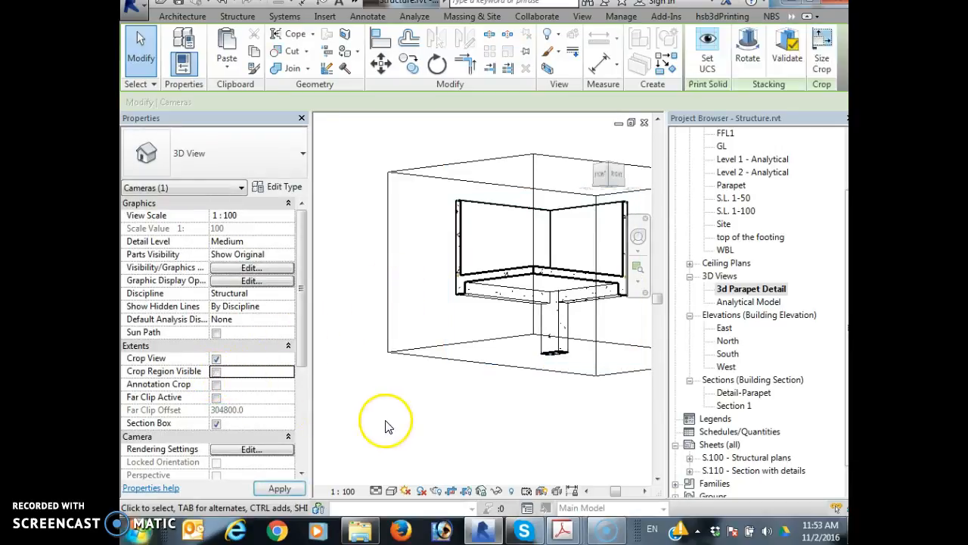
scroll(387, 426, down, 2)
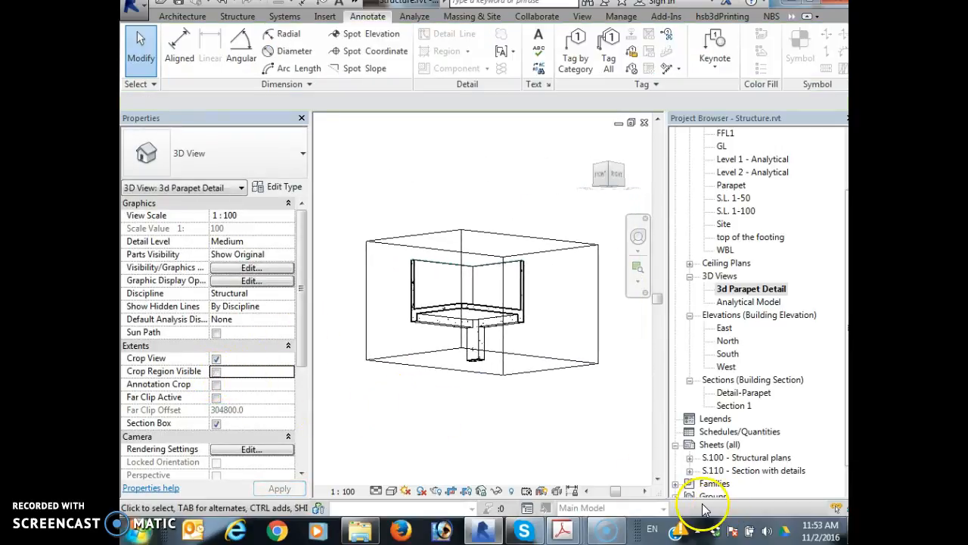
double_click(762, 472)
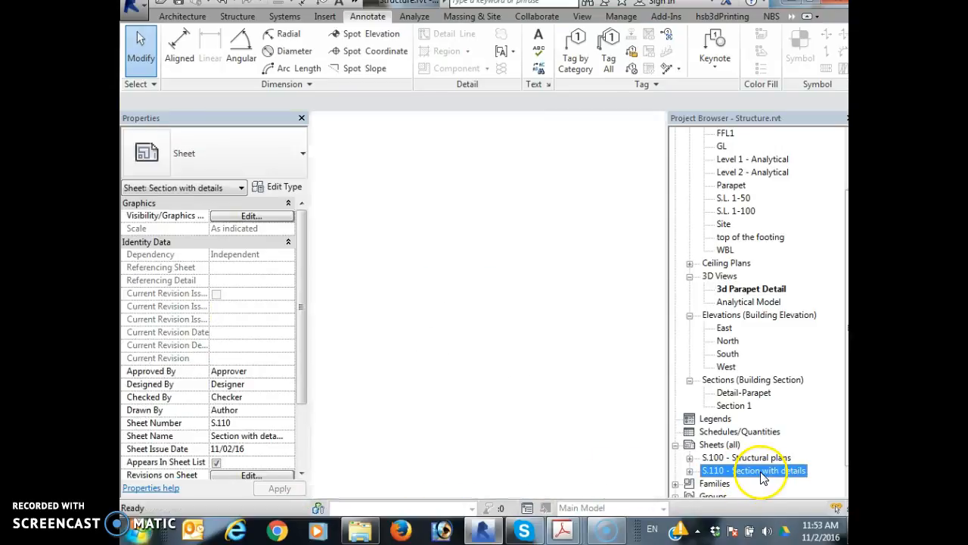
click(746, 290)
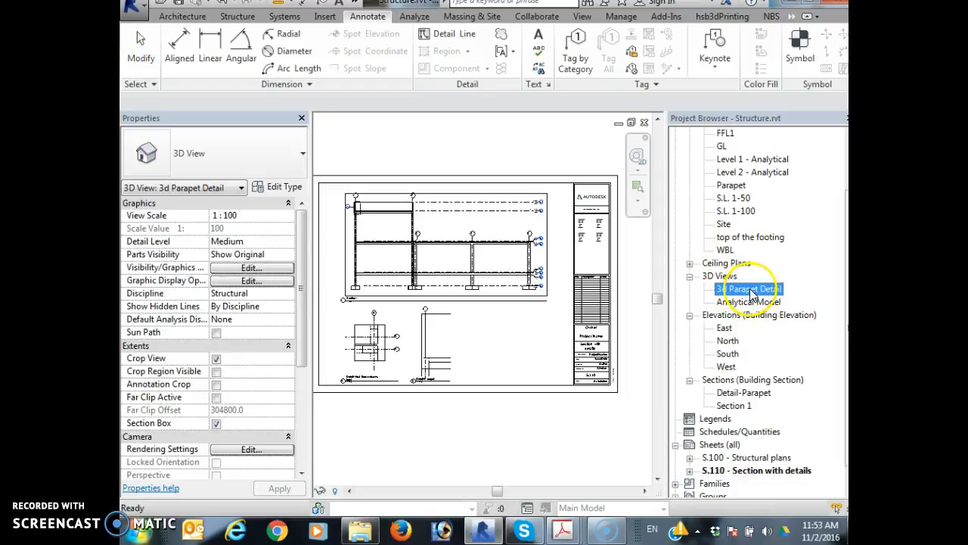
drag(511, 340, 495, 340)
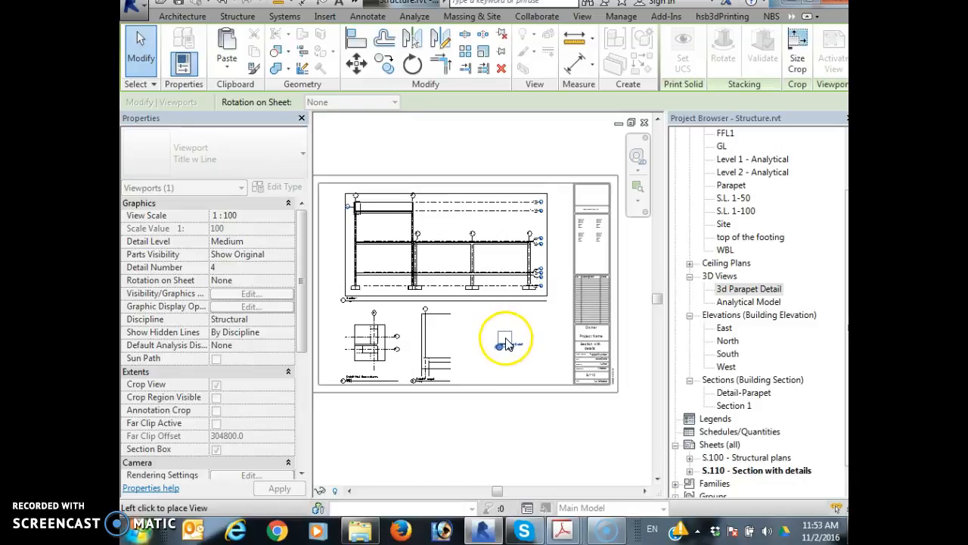
key(Escape)
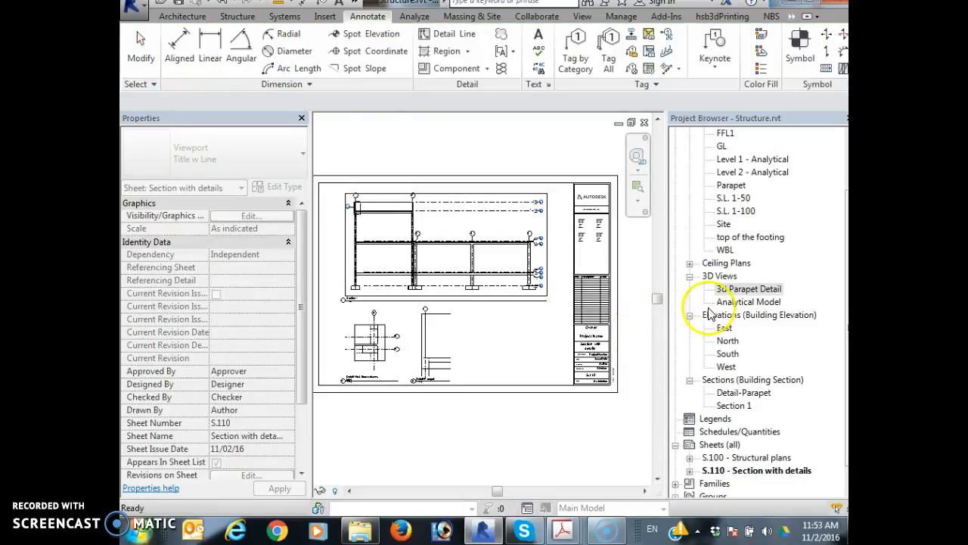
Open the 3d Parapet Detail view and set its view scale to 1:50.
double_click(719, 288)
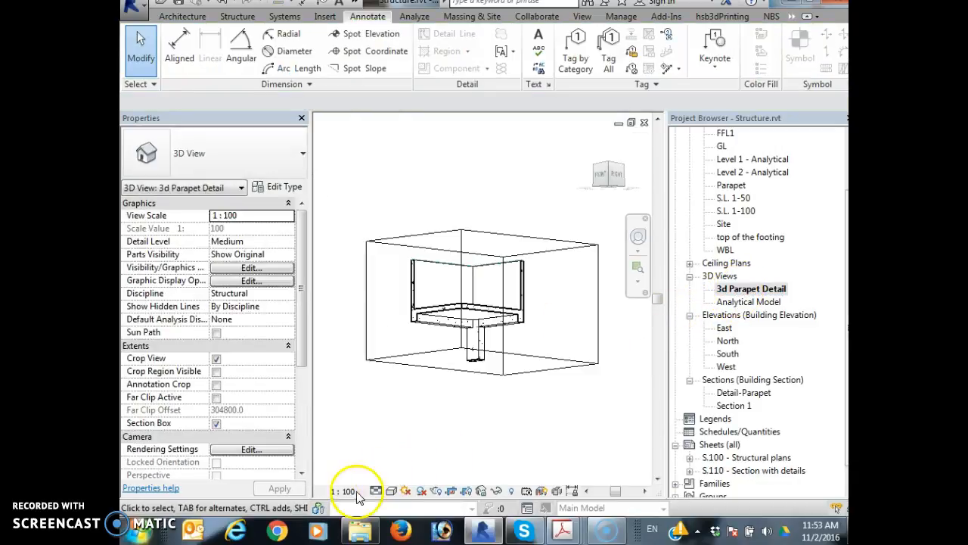
click(347, 491)
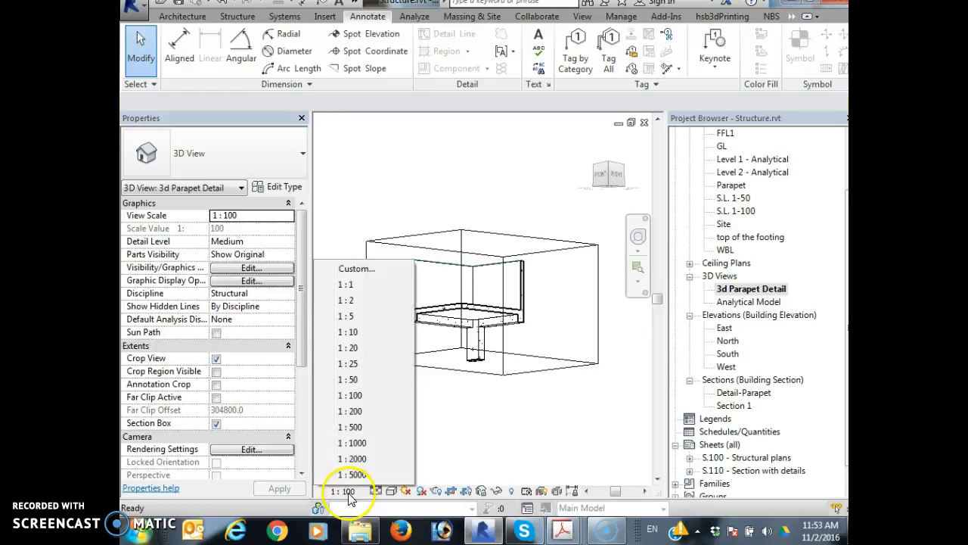
click(356, 379)
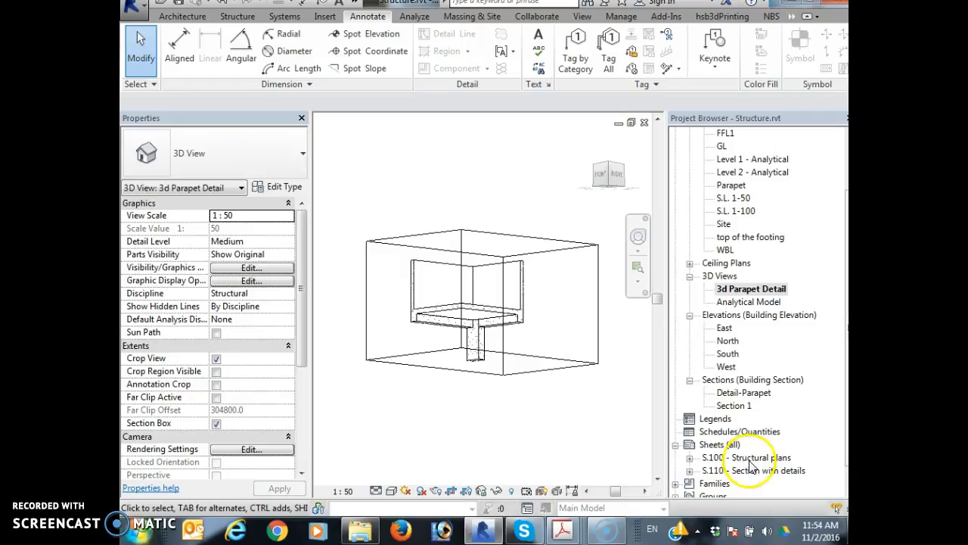
Open sheet S.110 and place the 3d Parapet Detail view beside the parapet detail, below Section 1.
double_click(737, 470)
drag(747, 290, 501, 344)
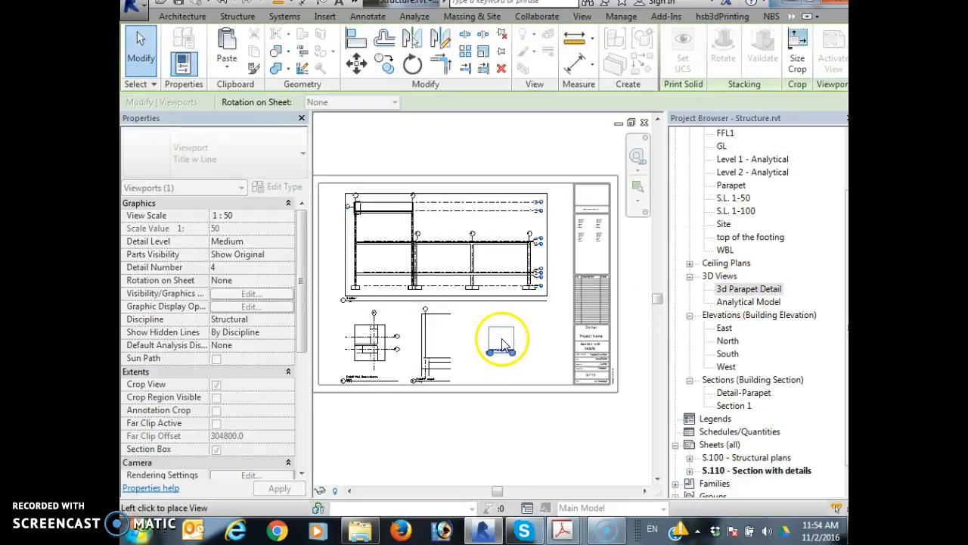
click(504, 371)
scroll(513, 377, up, 3)
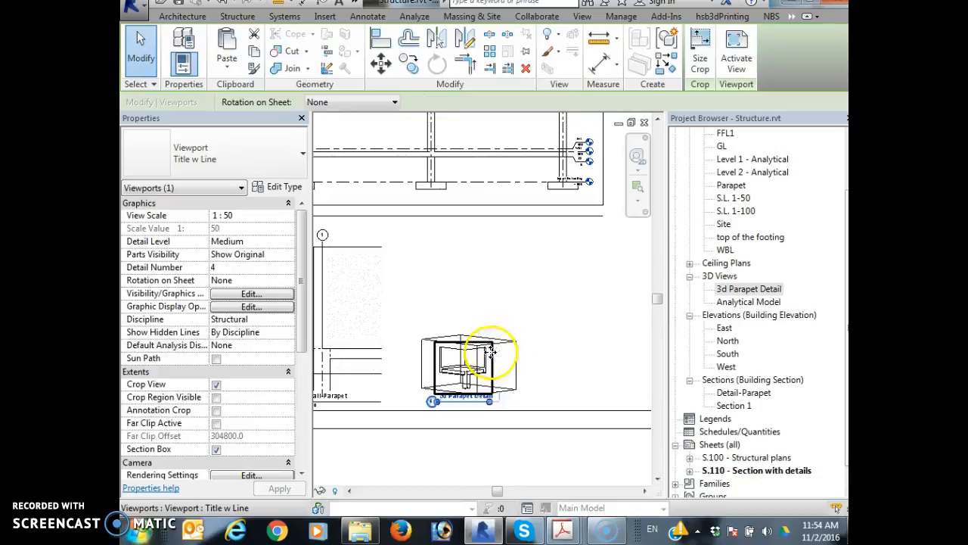
Hide the section box element in the 3d Parapet Detail view and set the view scale to 1:20.
double_click(488, 374)
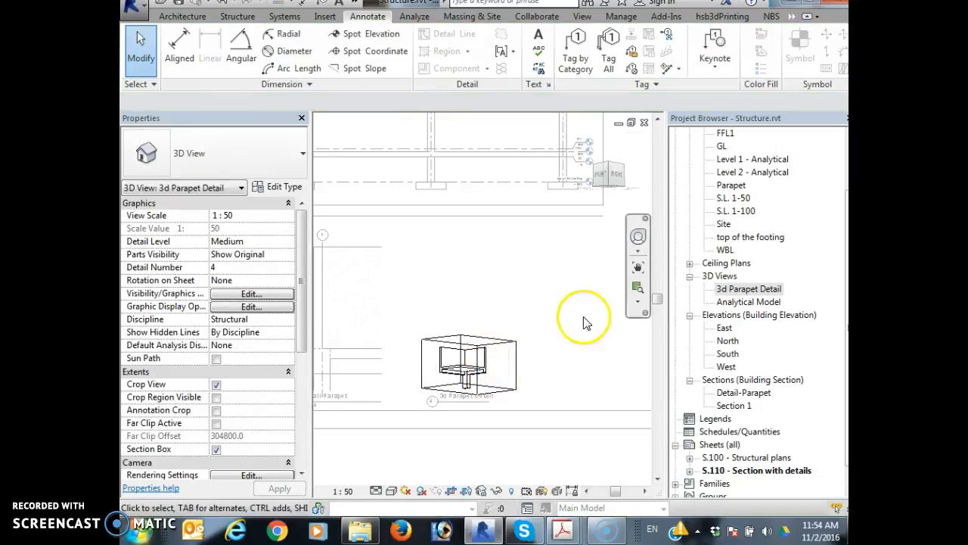
double_click(545, 361)
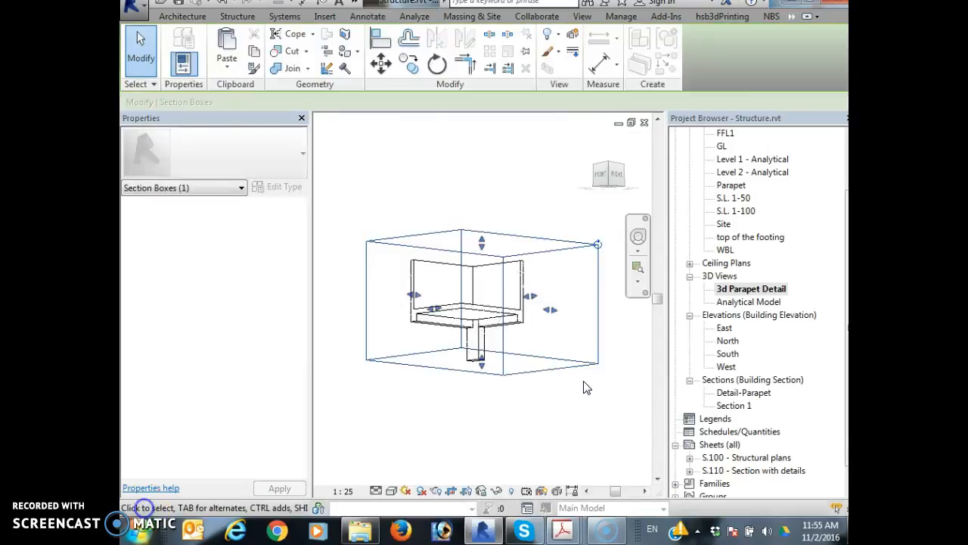
click(585, 387)
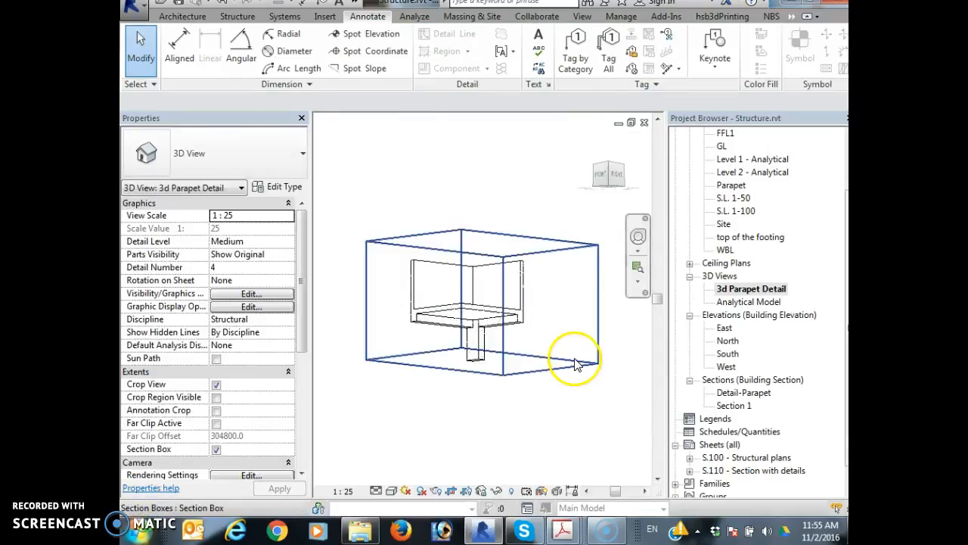
click(580, 360)
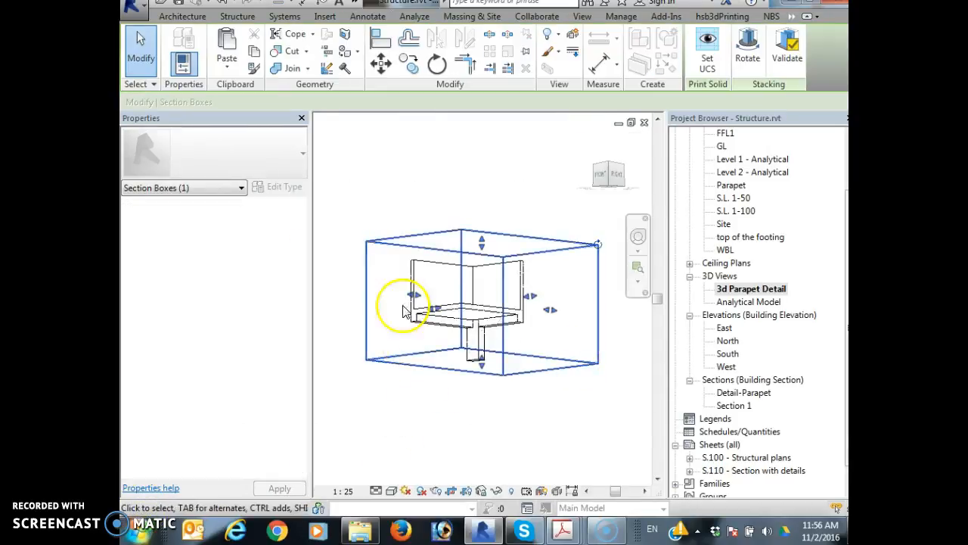
right_click(531, 357)
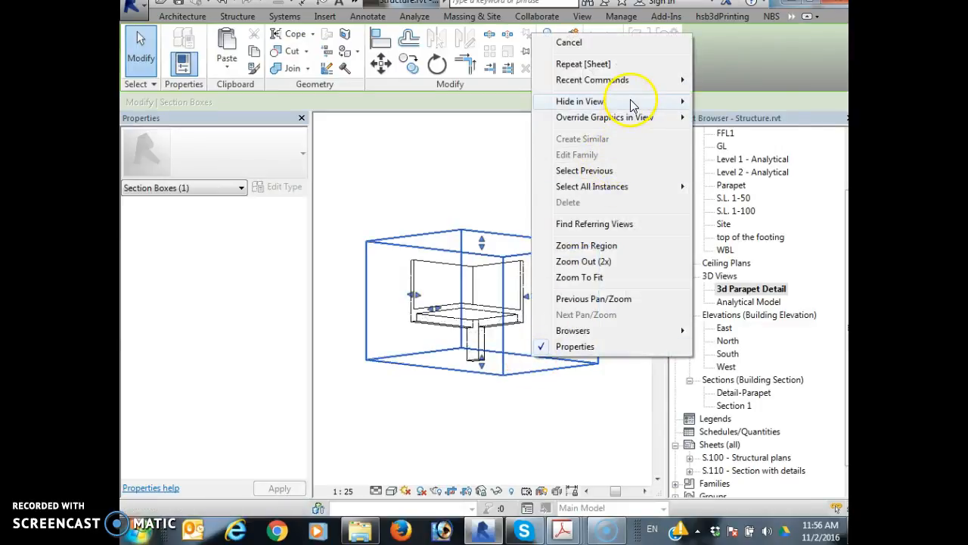
mouse_move(633, 104)
click(732, 102)
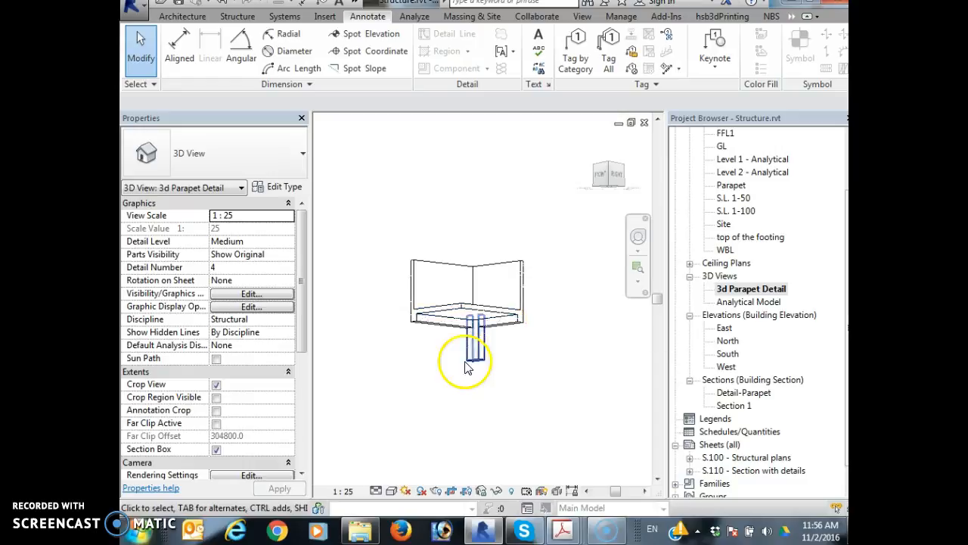
click(342, 492)
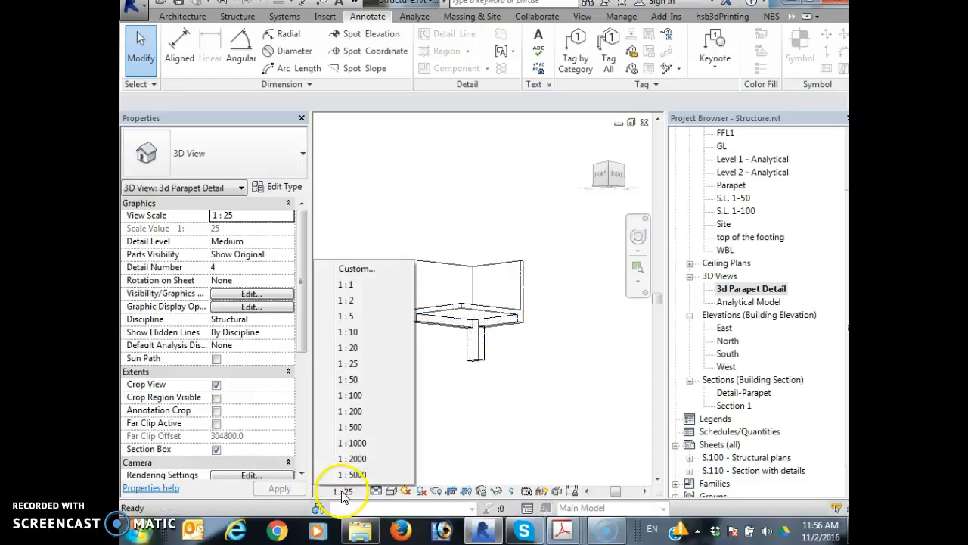
click(353, 348)
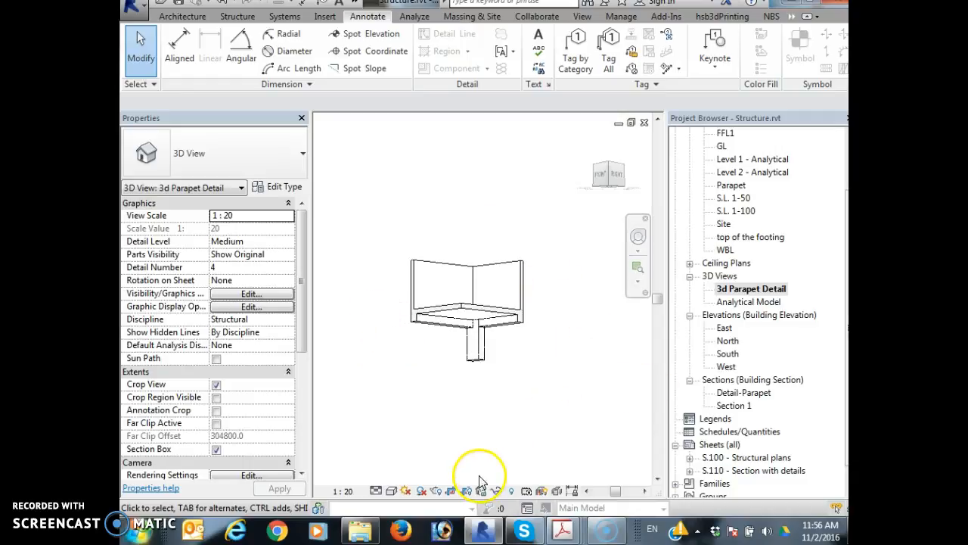
Reveal the hidden elements in the 3D view, check the unhide options for the section box, and close the reveal mode.
click(524, 491)
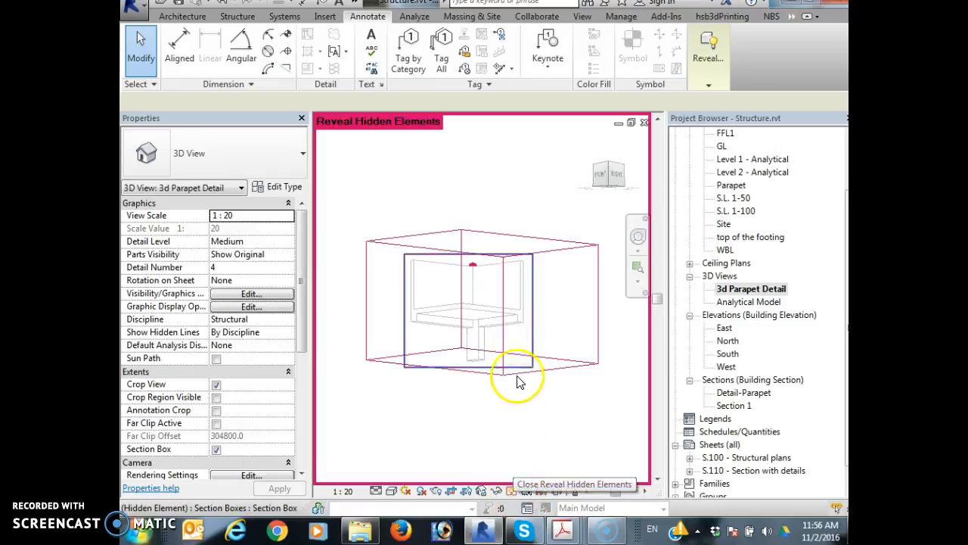
click(557, 364)
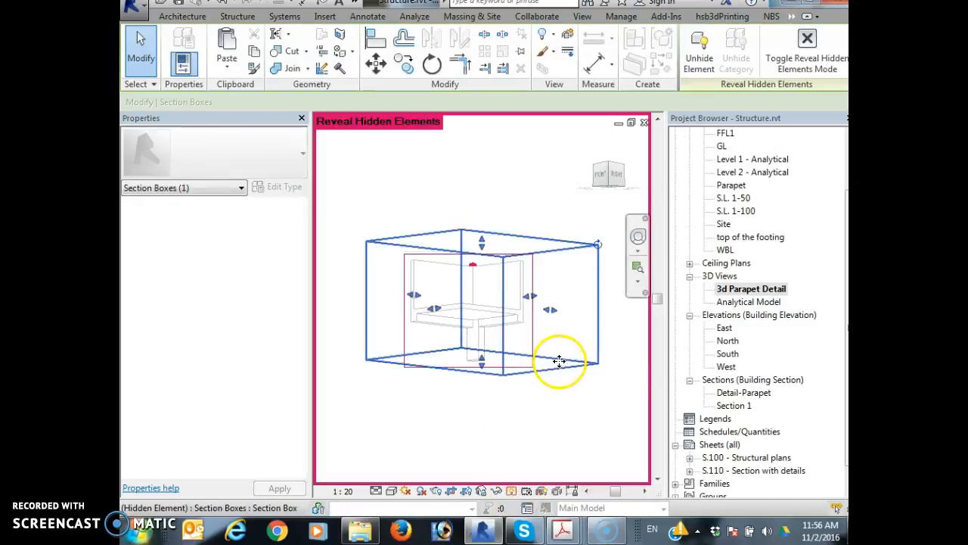
right_click(559, 365)
mouse_move(619, 108)
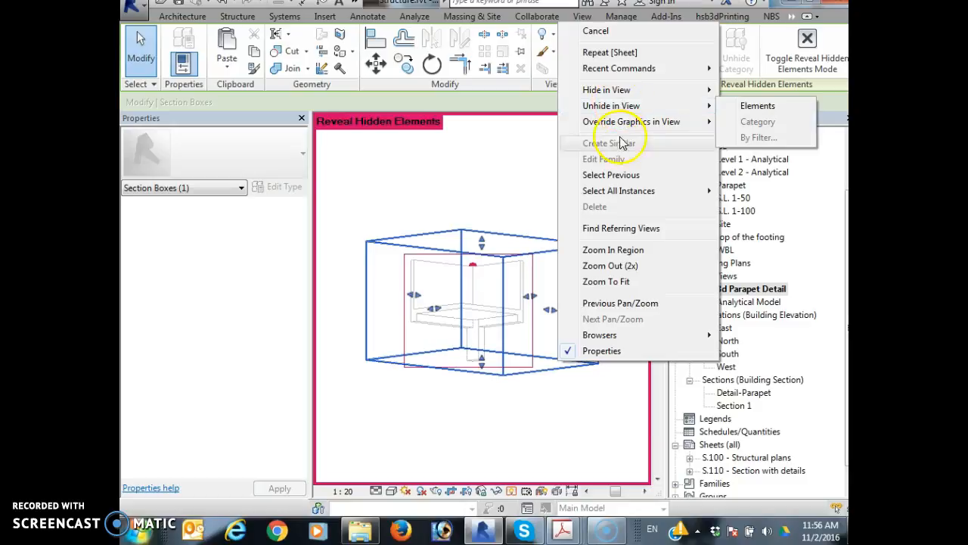
click(510, 493)
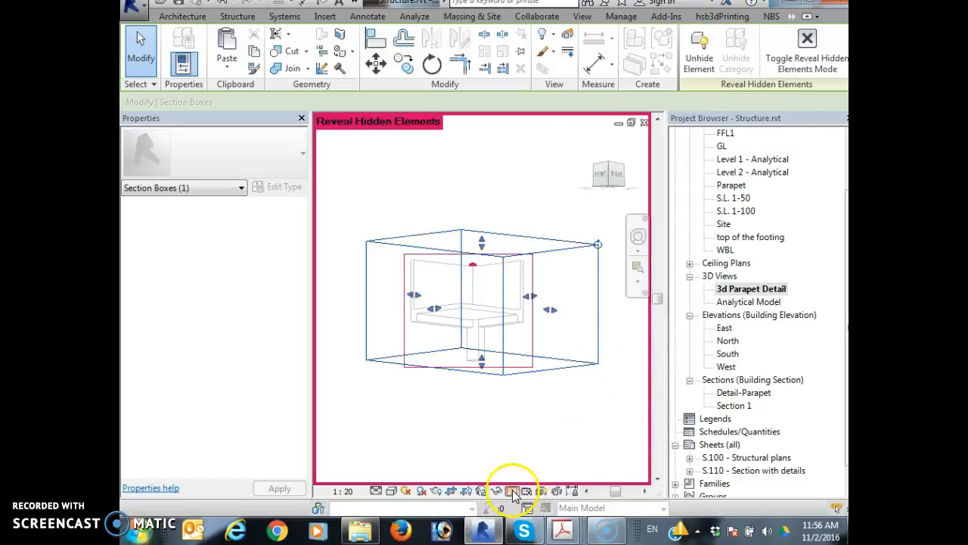
Return to sheet S.110 and review the layout of the section, the three details and their titles.
click(756, 471)
double_click(757, 474)
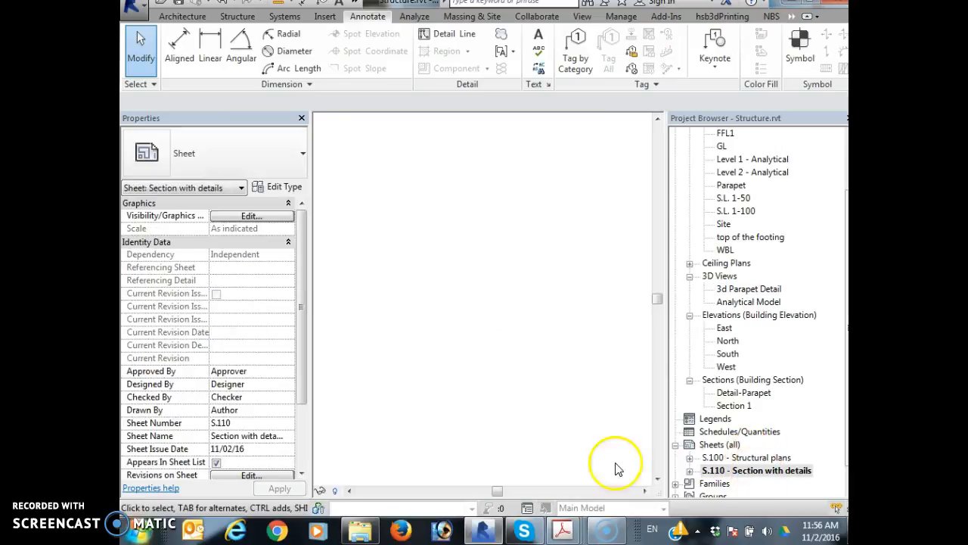
scroll(490, 421, down, 3)
middle_drag(471, 419, 504, 420)
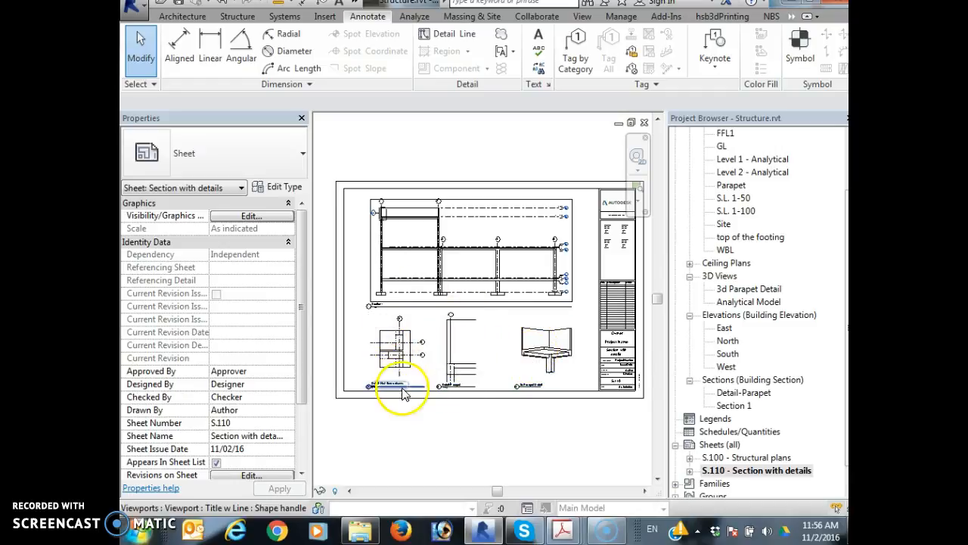
scroll(407, 344, up, 2)
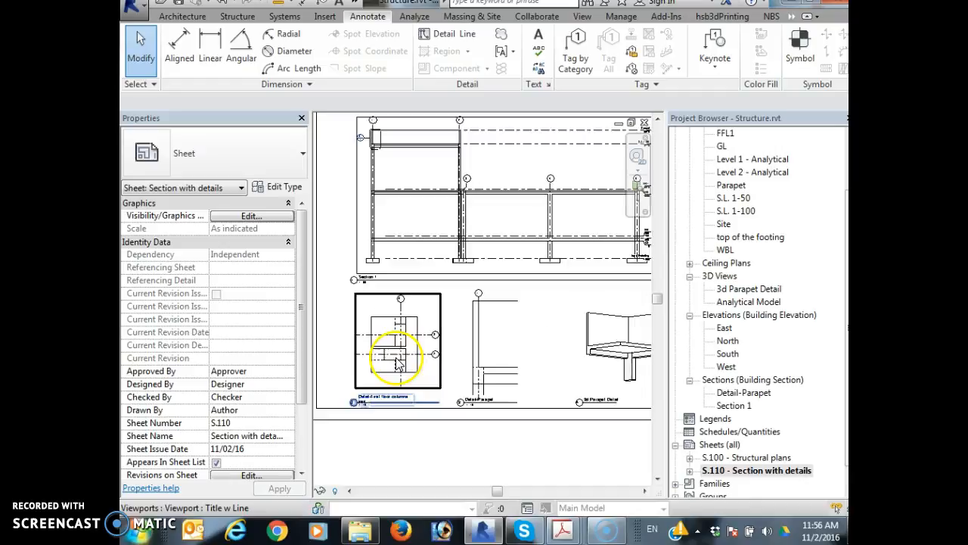